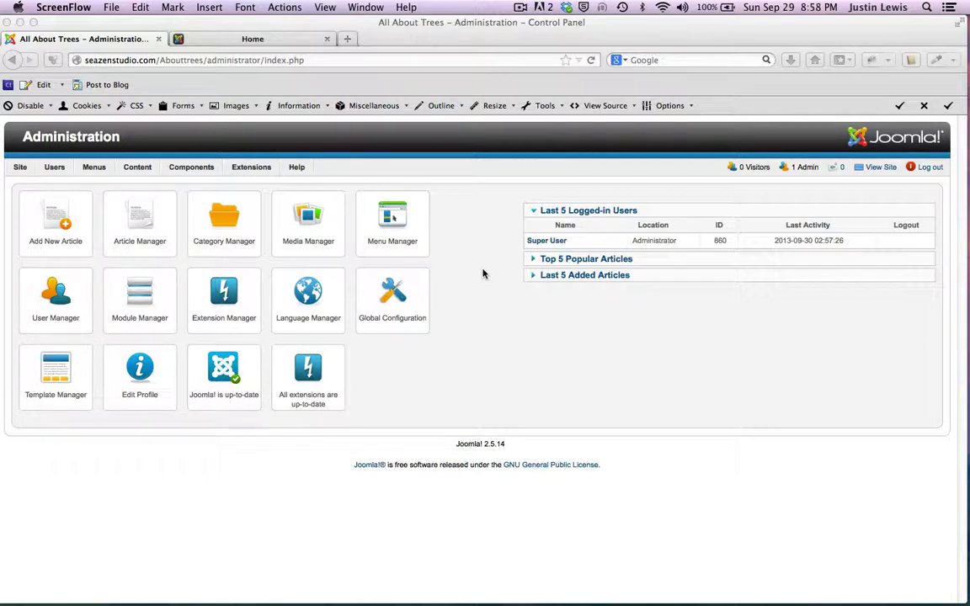
Step: Examine the public site's home page, including its header, site links, login form, introductory articles and support banners
click(257, 38)
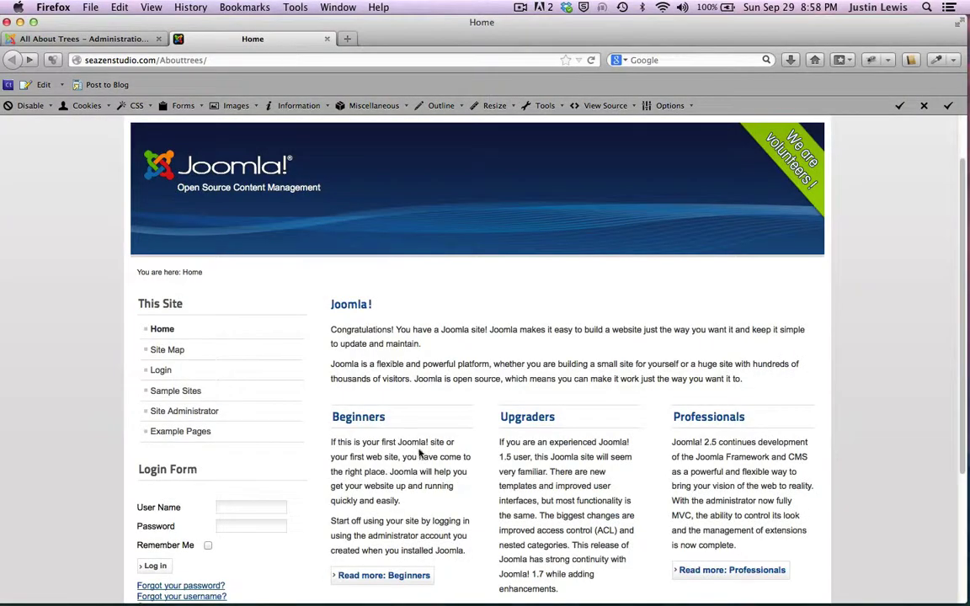
scroll(419, 453, down, 3)
drag(502, 314, 508, 329)
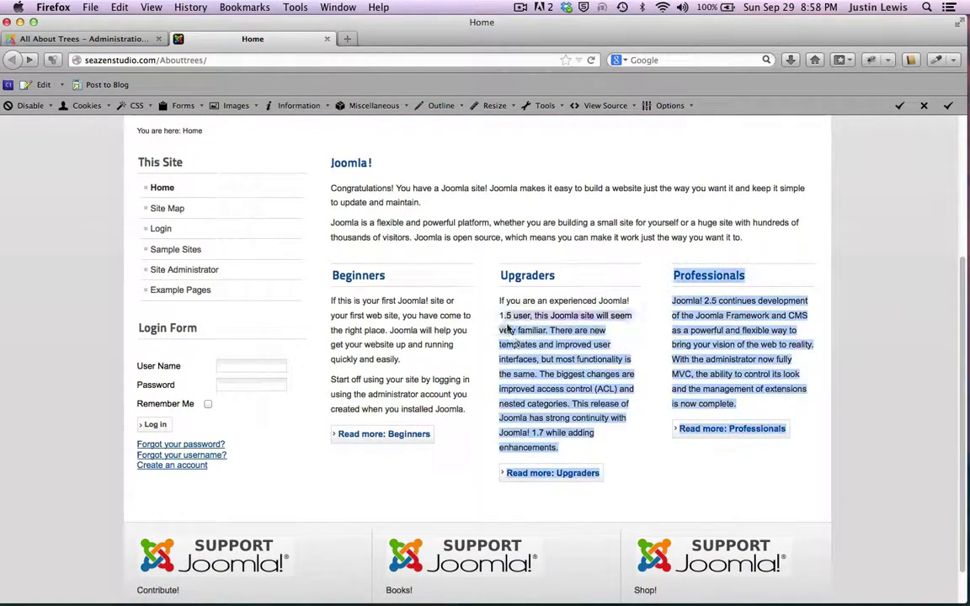
click(459, 271)
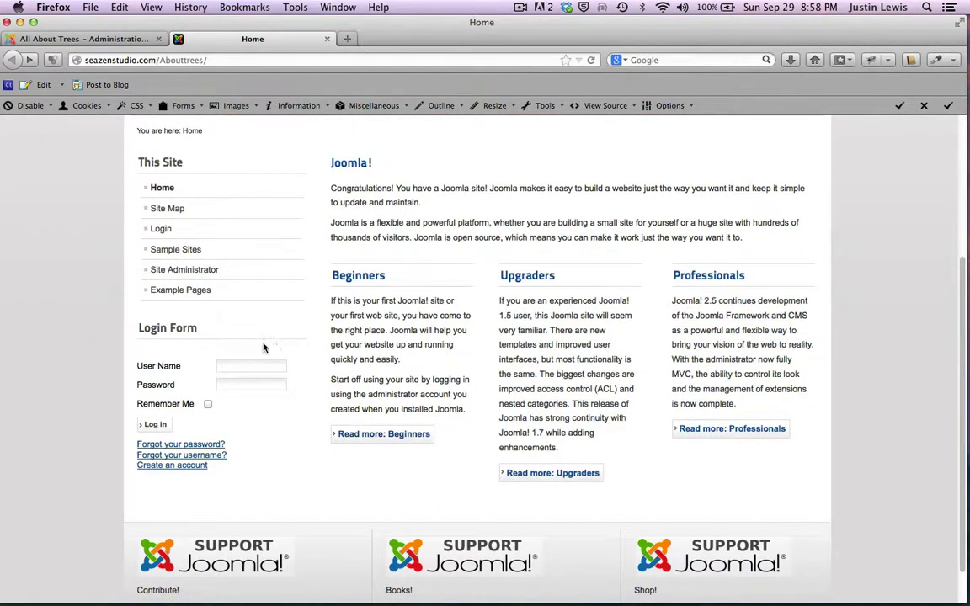
scroll(263, 342, down, 1)
scroll(264, 346, up, 5)
scroll(265, 346, down, 2)
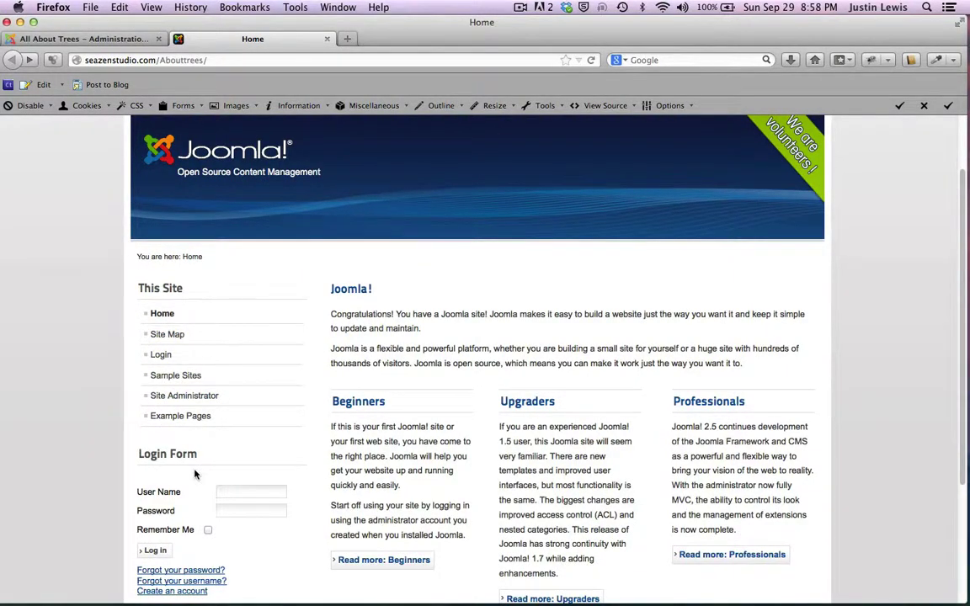
scroll(195, 474, up, 3)
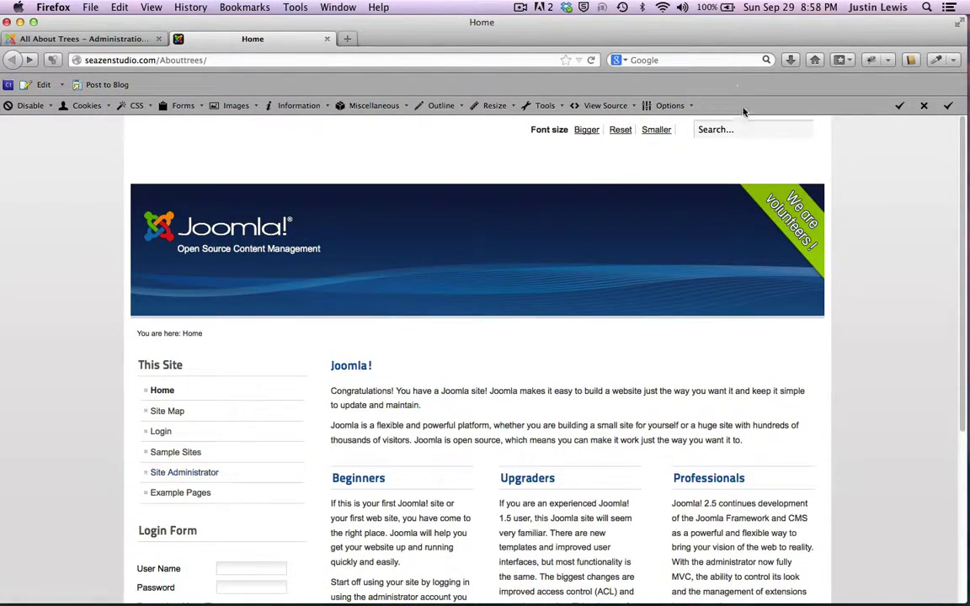
scroll(641, 405, down, 3)
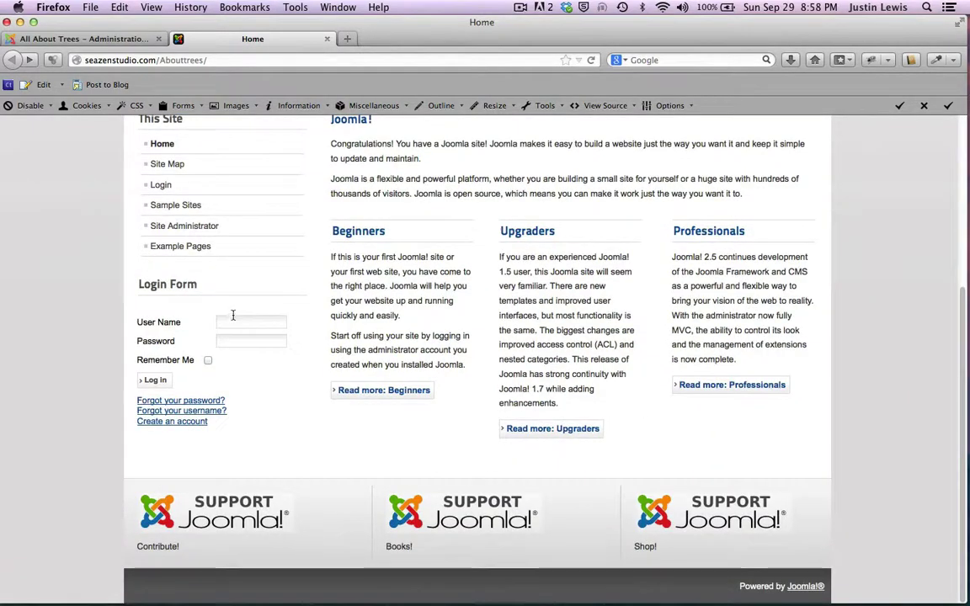
drag(482, 513, 153, 363)
click(156, 385)
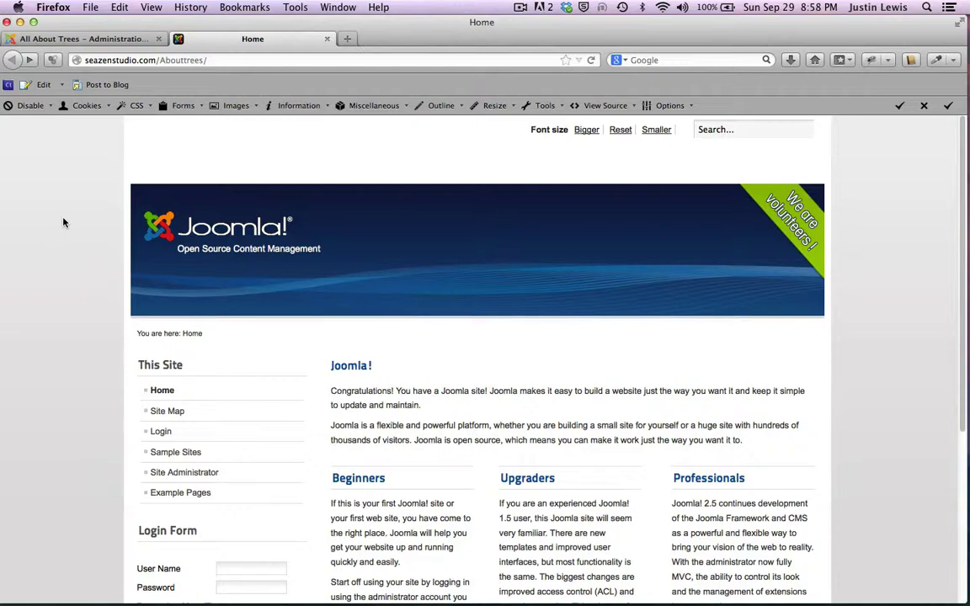
Step: Compare the administration control panel with the public home page, and review the home page's sample articles and site links
click(97, 38)
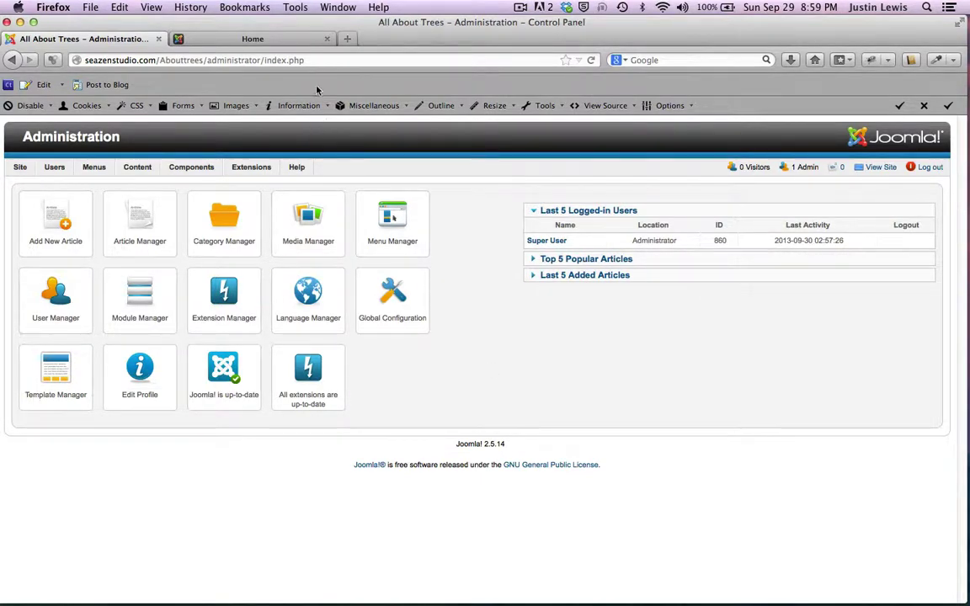
click(238, 38)
scroll(485, 476, down, 5)
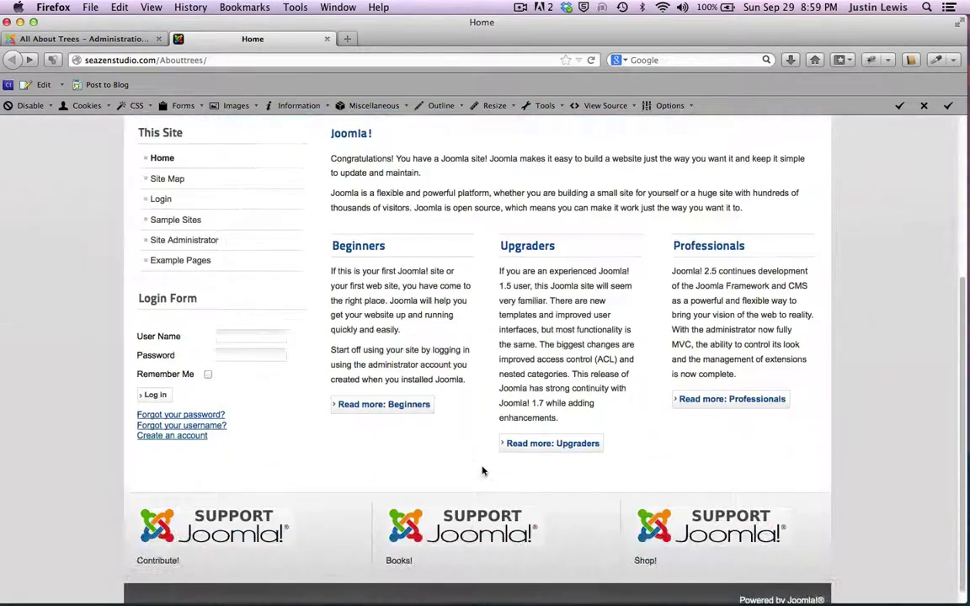
scroll(485, 476, up, 3)
scroll(485, 476, down, 1)
scroll(482, 471, up, 3)
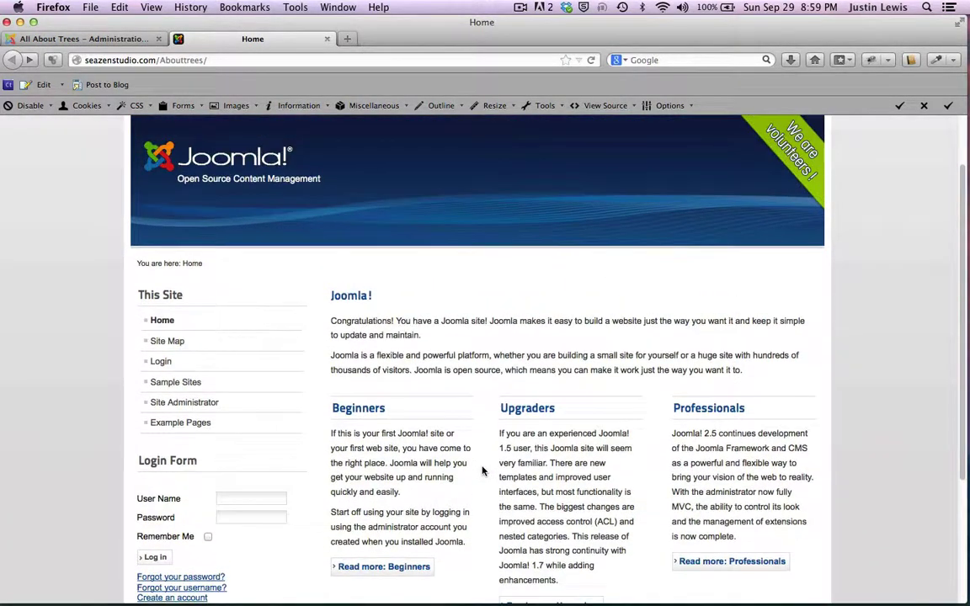
scroll(485, 470, down, 1)
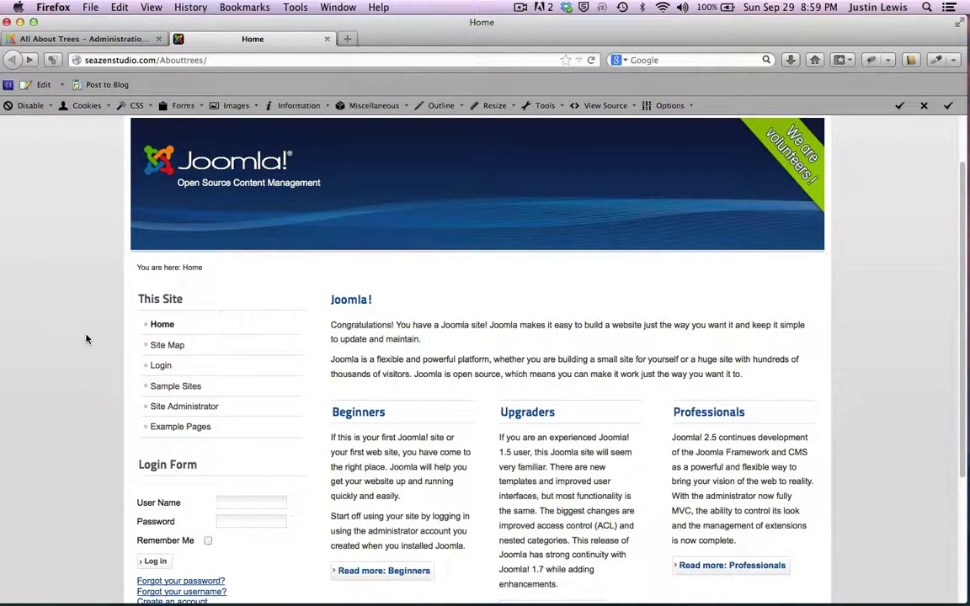
scroll(86, 339, down, 3)
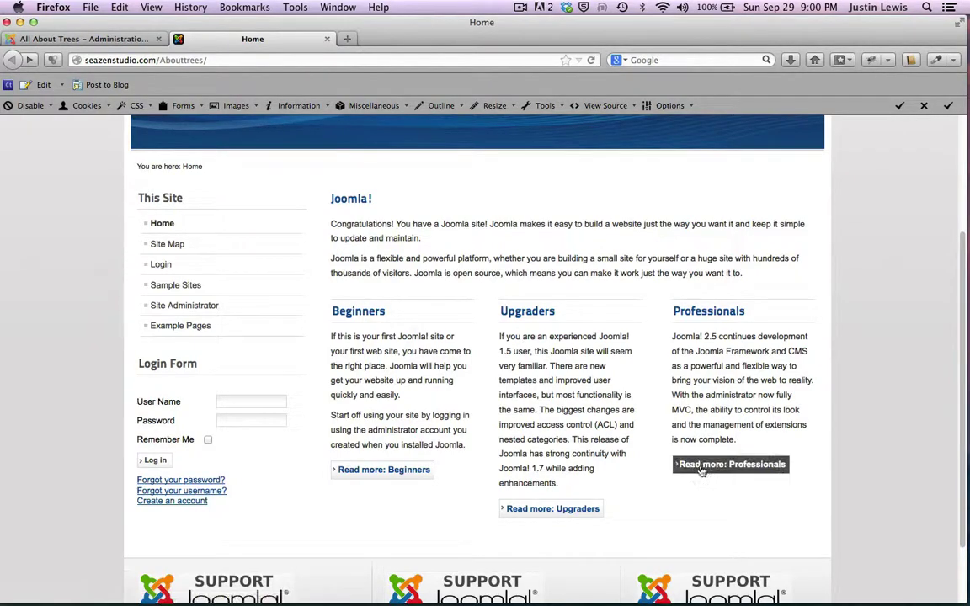
scroll(729, 462, up, 3)
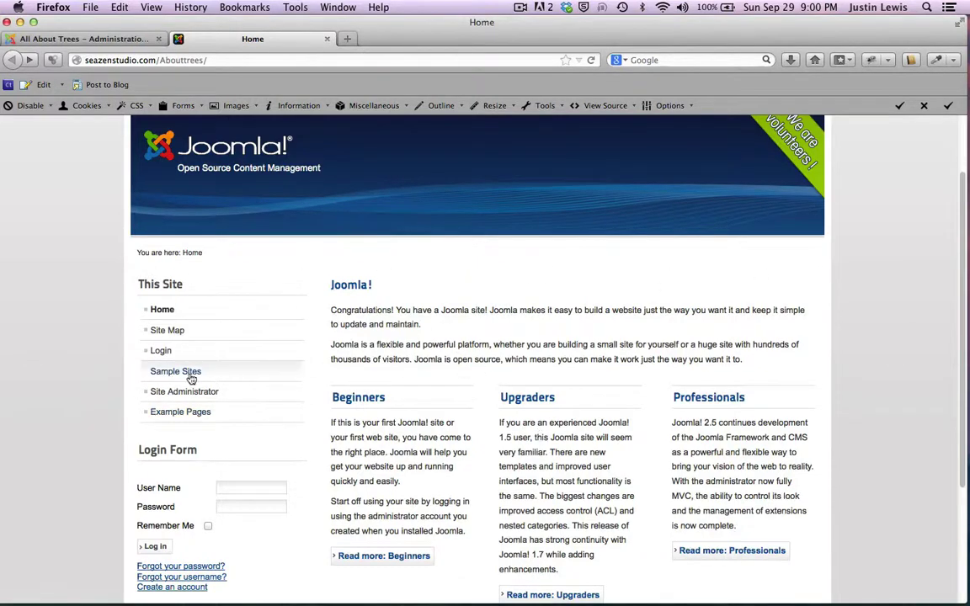
scroll(84, 281, down, 2)
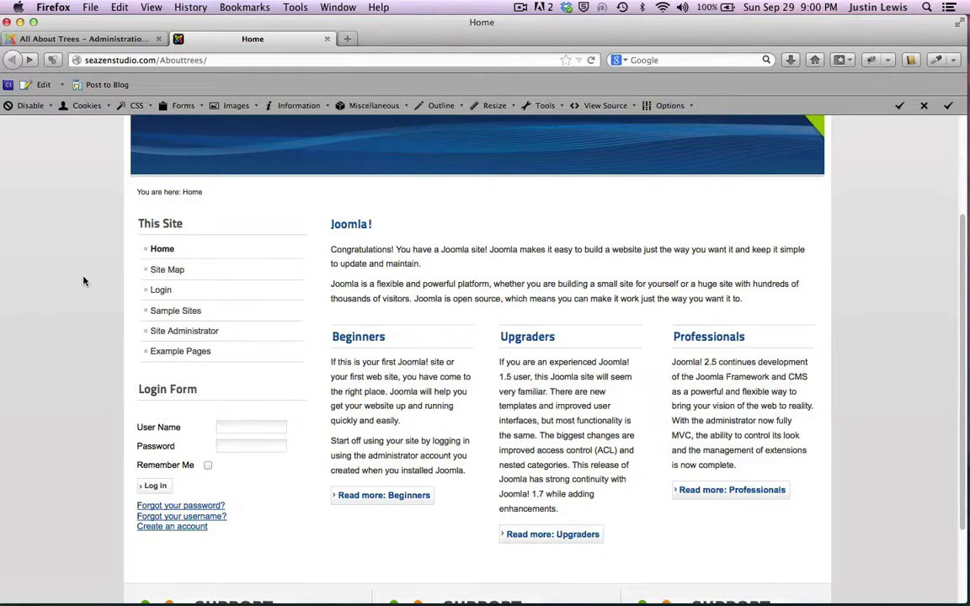
scroll(83, 281, up, 3)
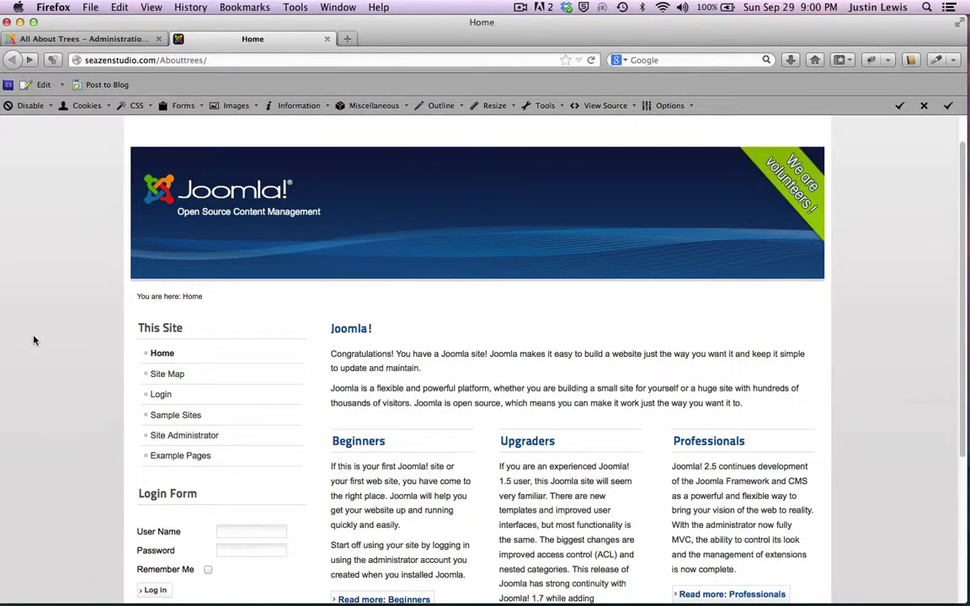
Step: Open the Article Manager in the site administration and filter the articles by Published status
click(51, 38)
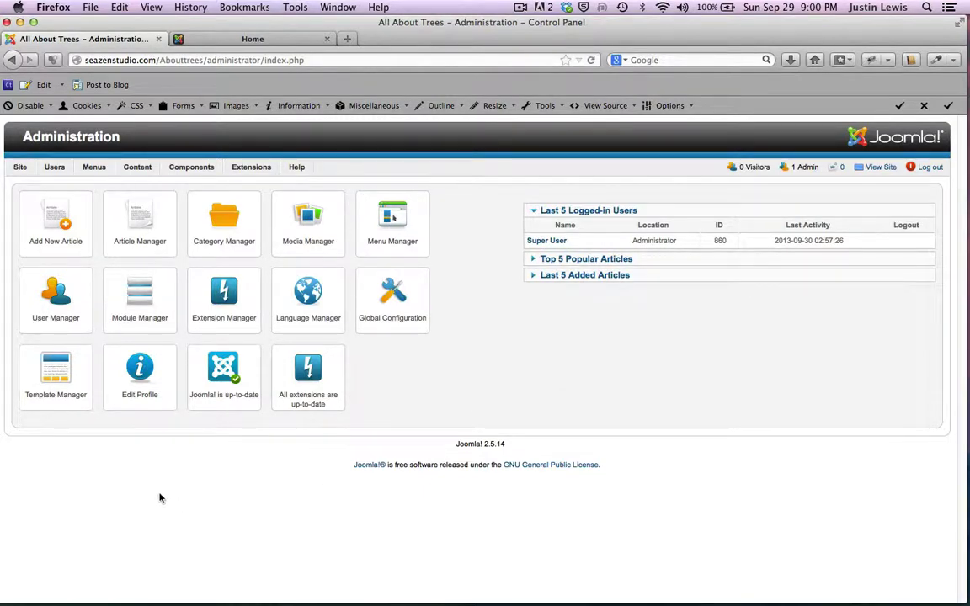
click(150, 236)
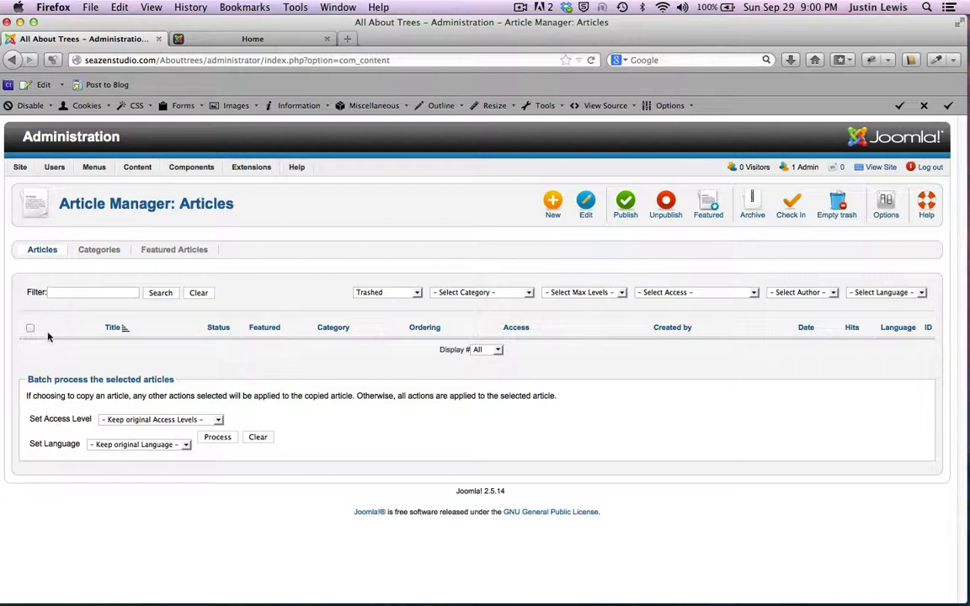
click(403, 293)
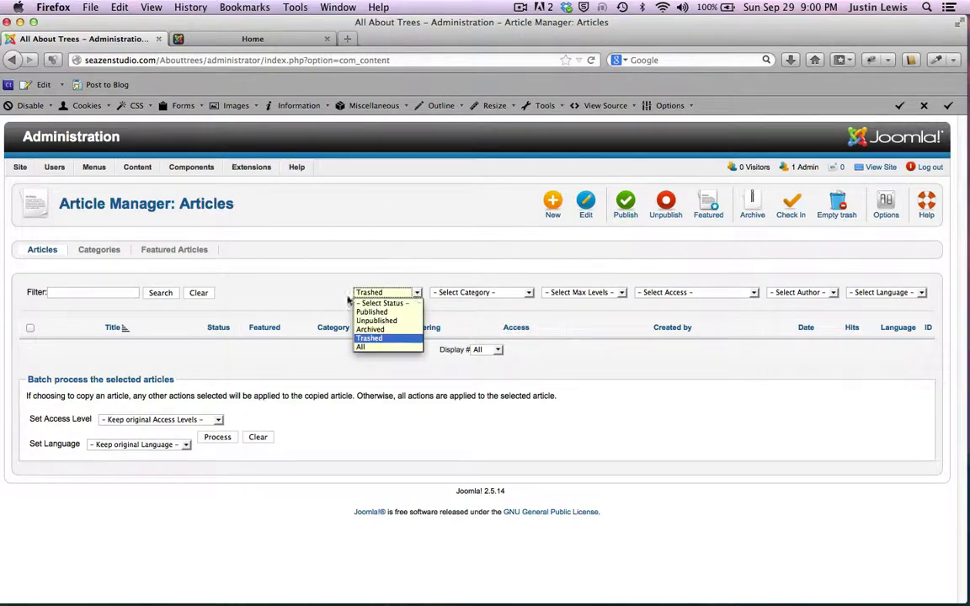
click(358, 316)
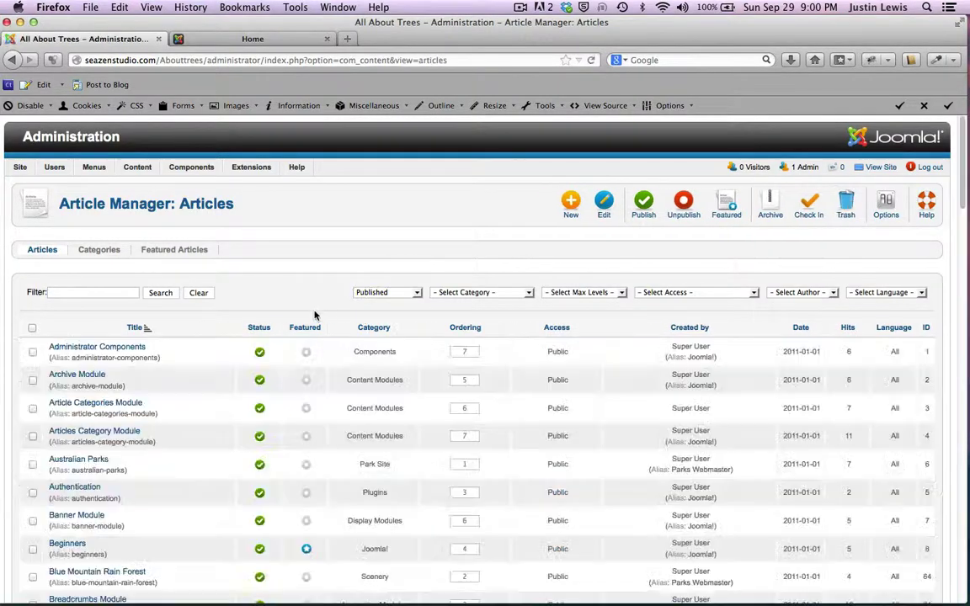
Step: Look through the published article list and compare its Professionals entry with the article on the public home page
scroll(262, 424, down, 5)
scroll(262, 424, down, 15)
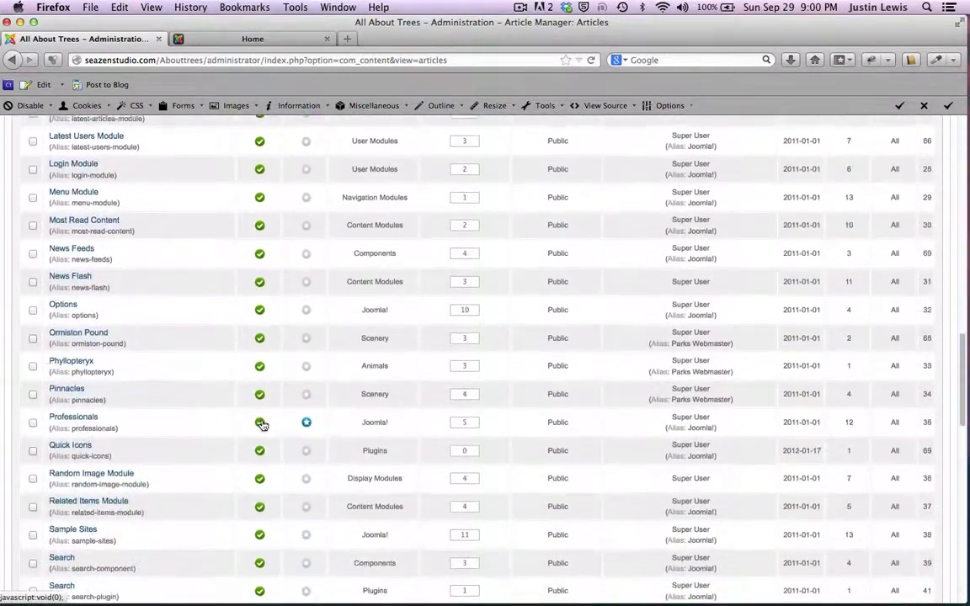
scroll(195, 448, down, 15)
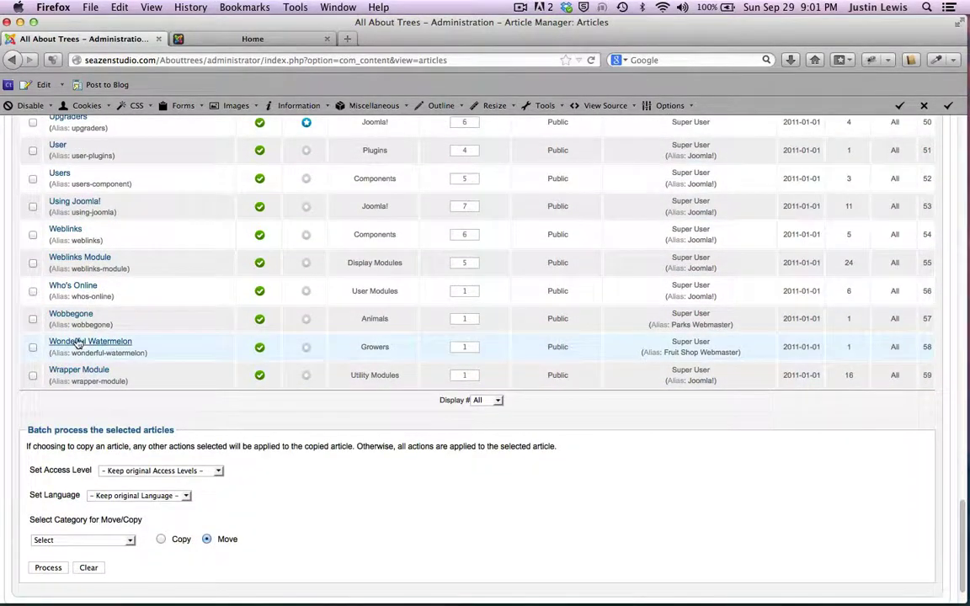
scroll(93, 352, up, 1)
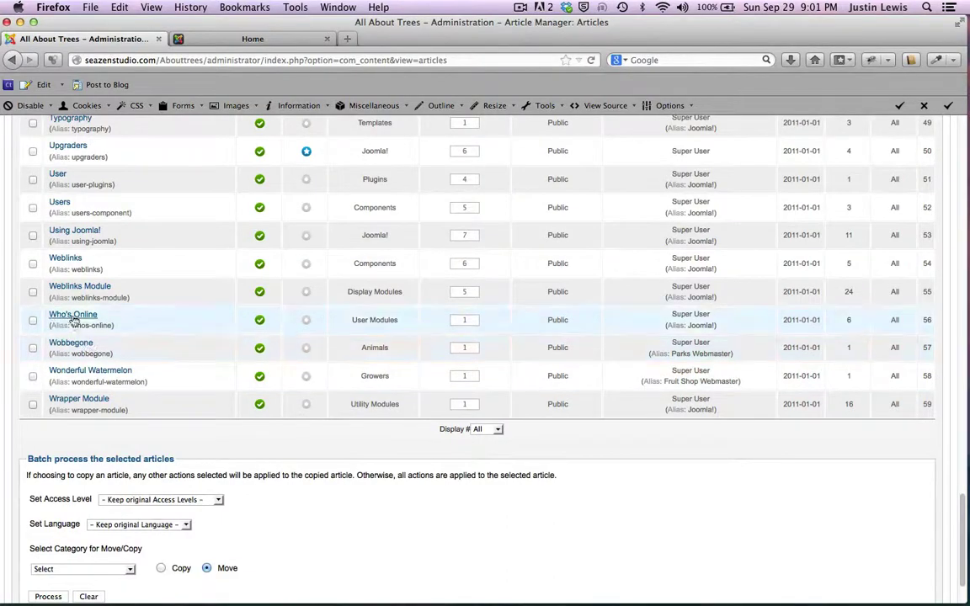
scroll(118, 337, up, 10)
scroll(119, 337, up, 10)
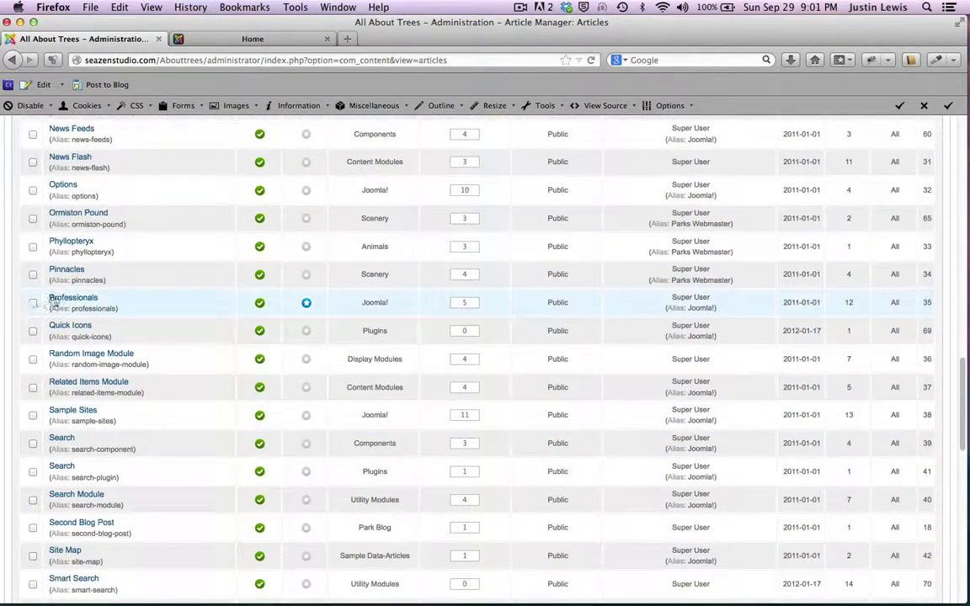
click(204, 39)
double_click(709, 440)
click(403, 167)
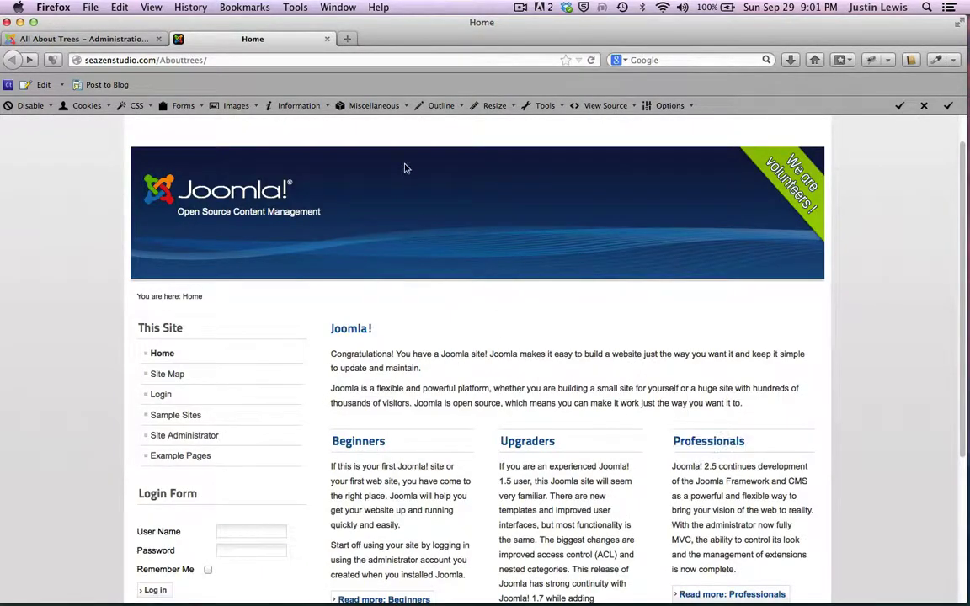
click(78, 42)
scroll(195, 390, up, 15)
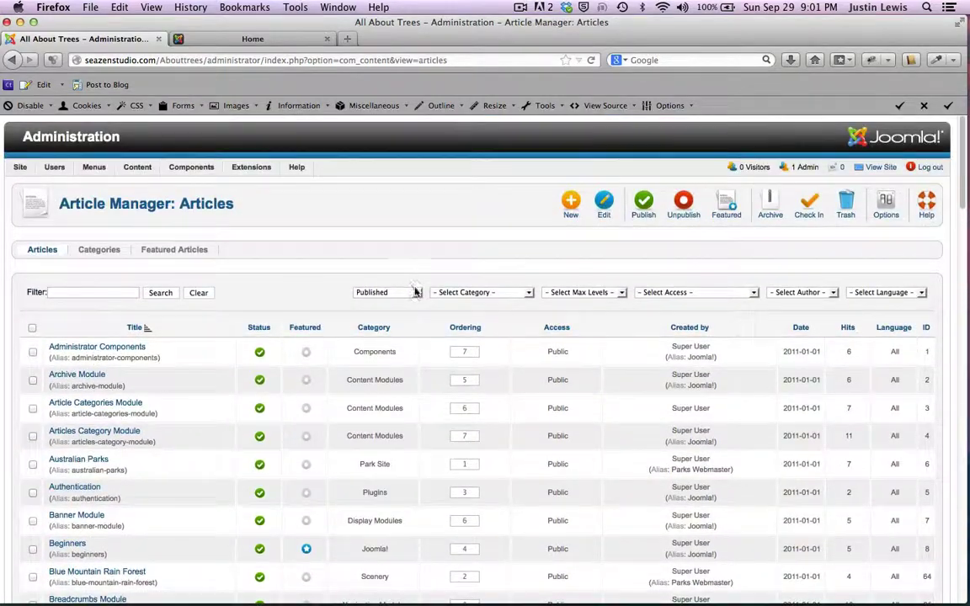
Step: Review the status and category options available for filtering the article list
click(383, 292)
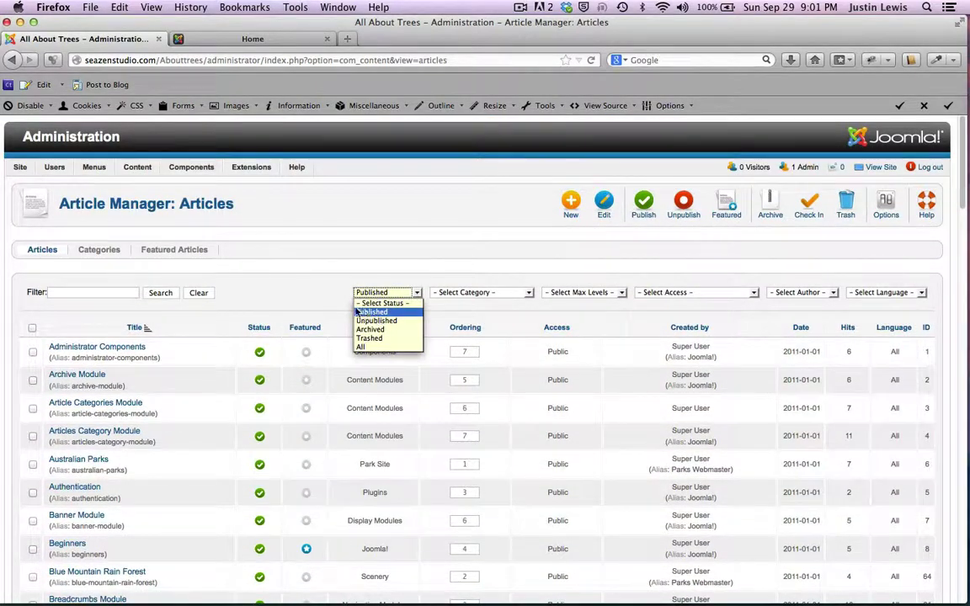
click(296, 302)
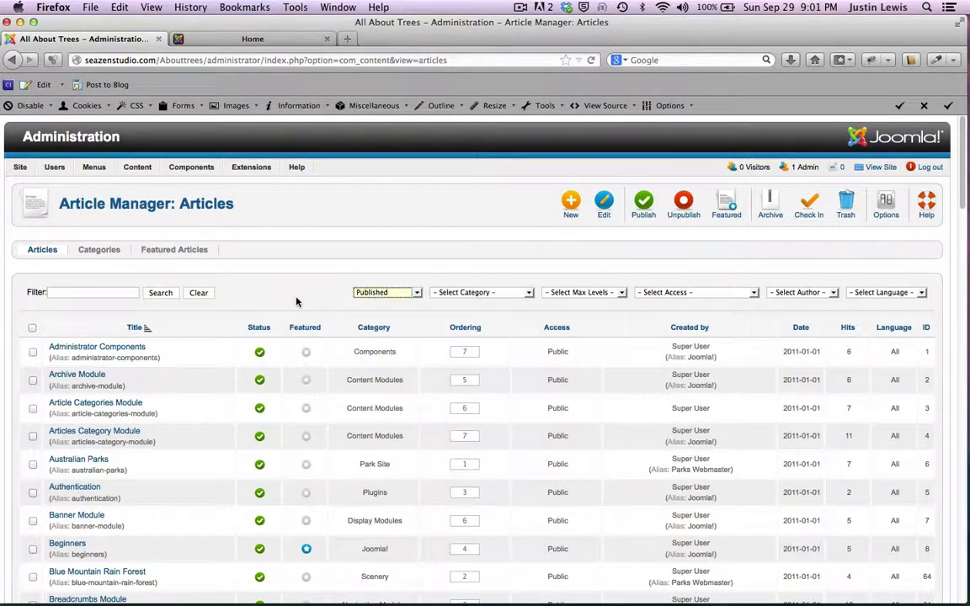
click(416, 292)
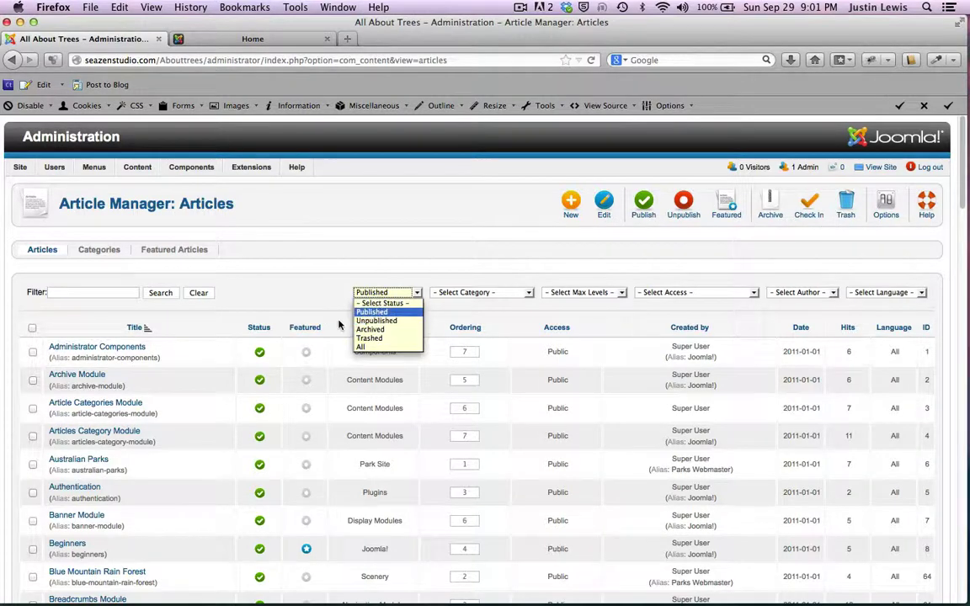
click(327, 242)
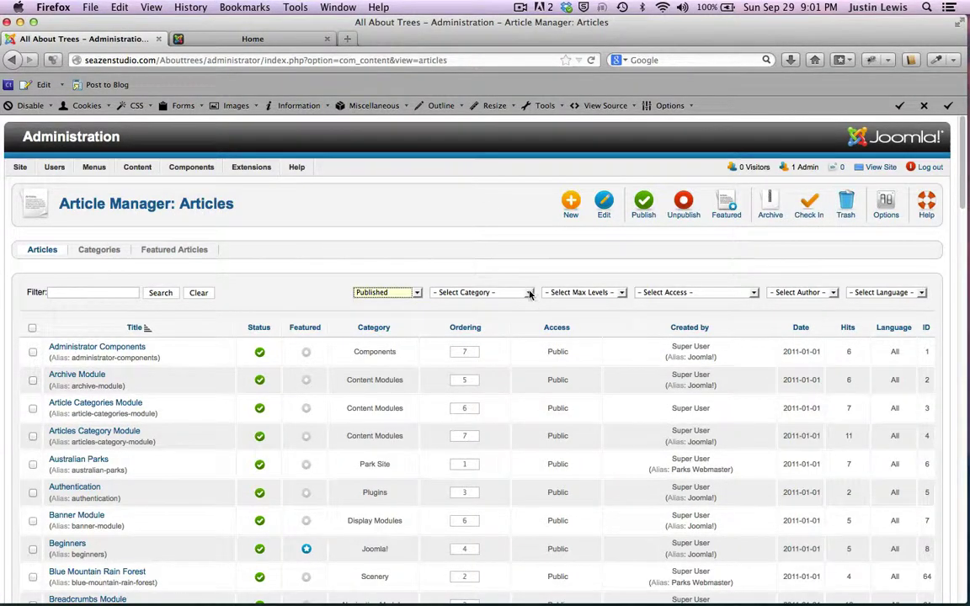
click(479, 293)
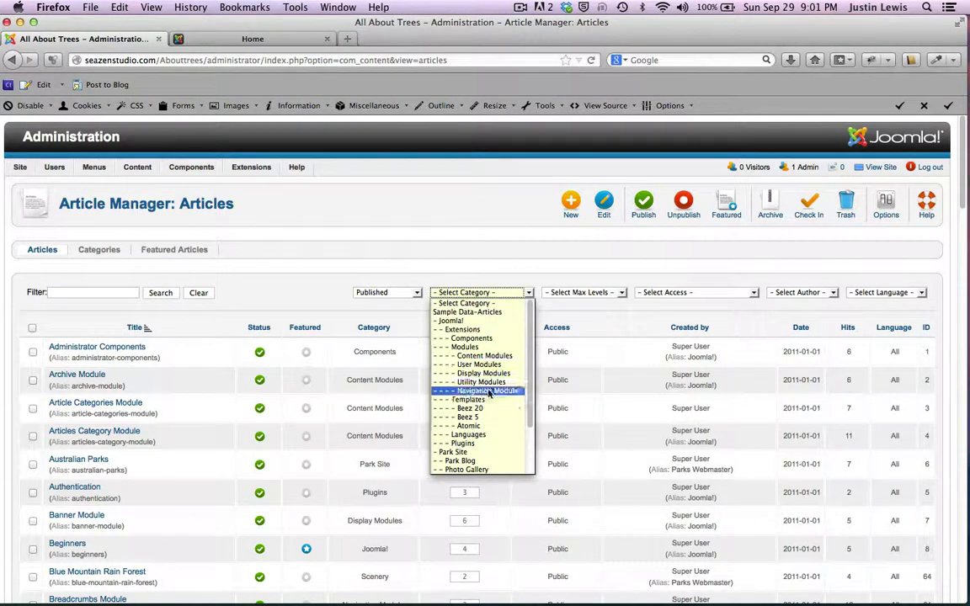
click(453, 241)
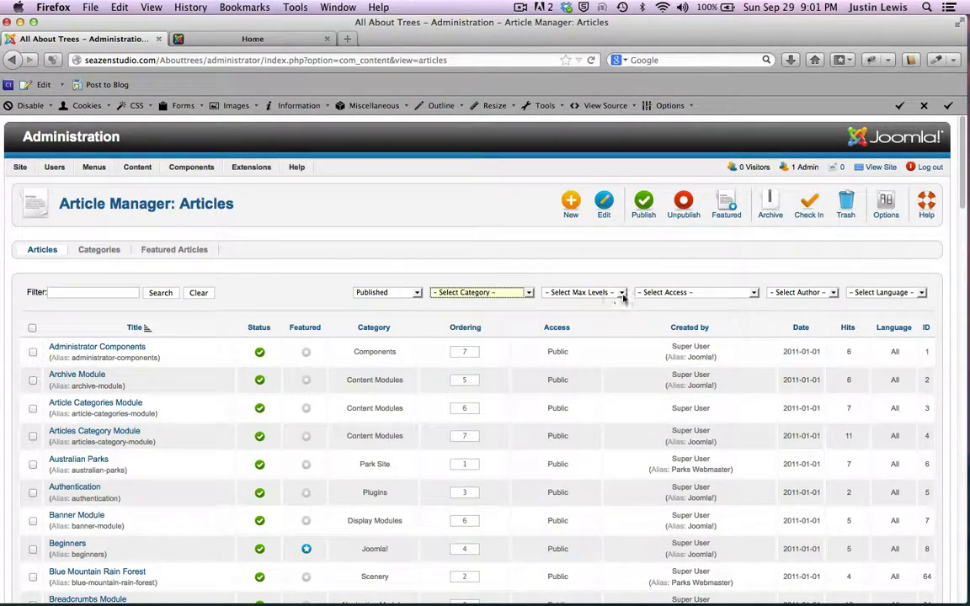
Step: Select all the published articles and move them to the trash
scroll(332, 232, down, 3)
scroll(332, 233, up, 3)
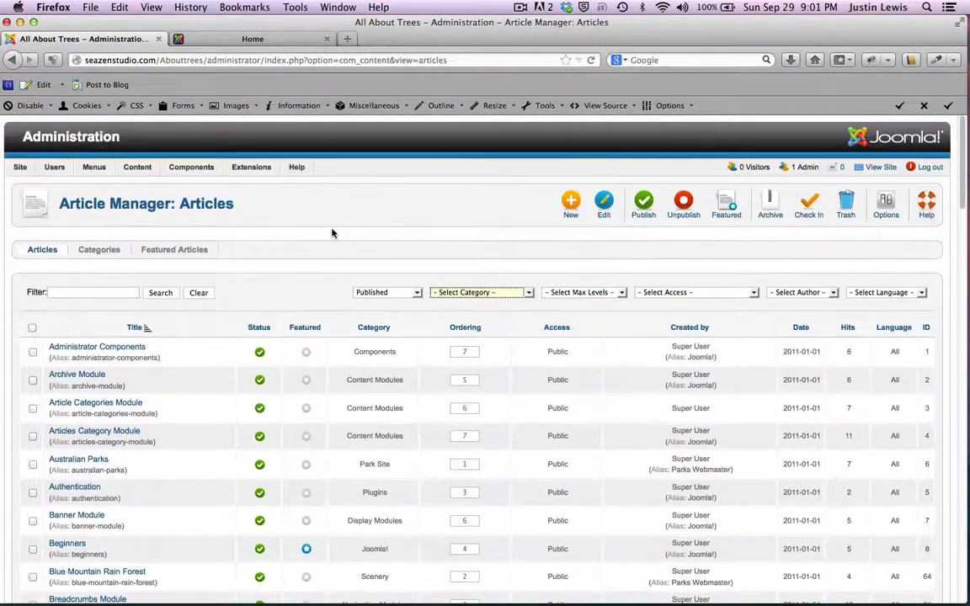
click(32, 329)
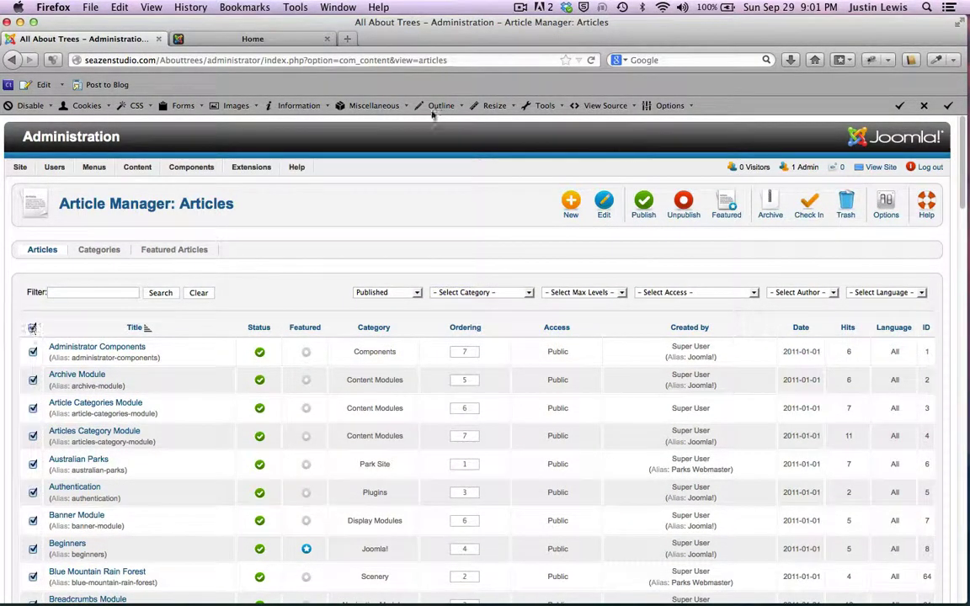
click(846, 206)
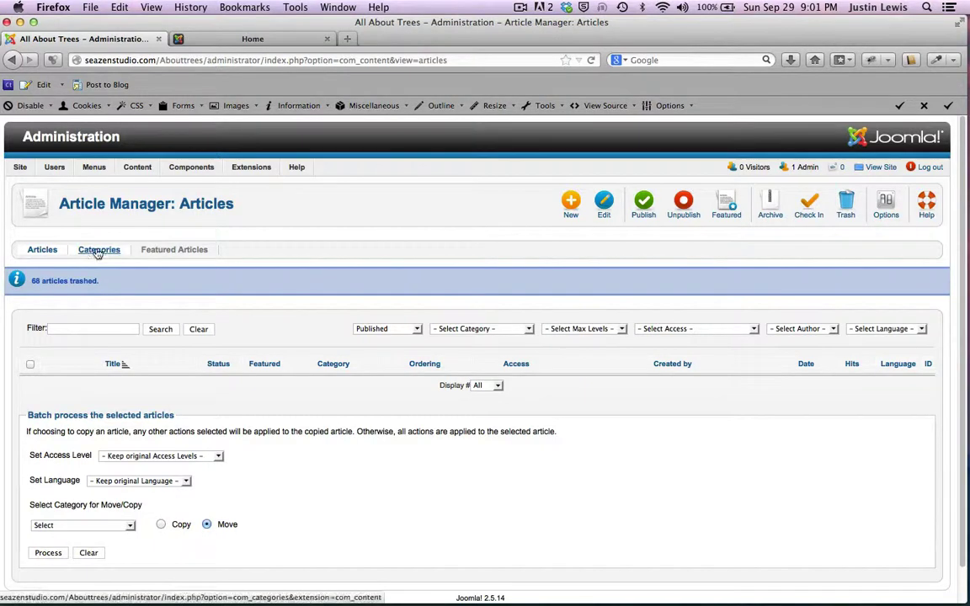
Step: Open the Category Manager for articles and filter the categories by Published status
mouse_move(139, 166)
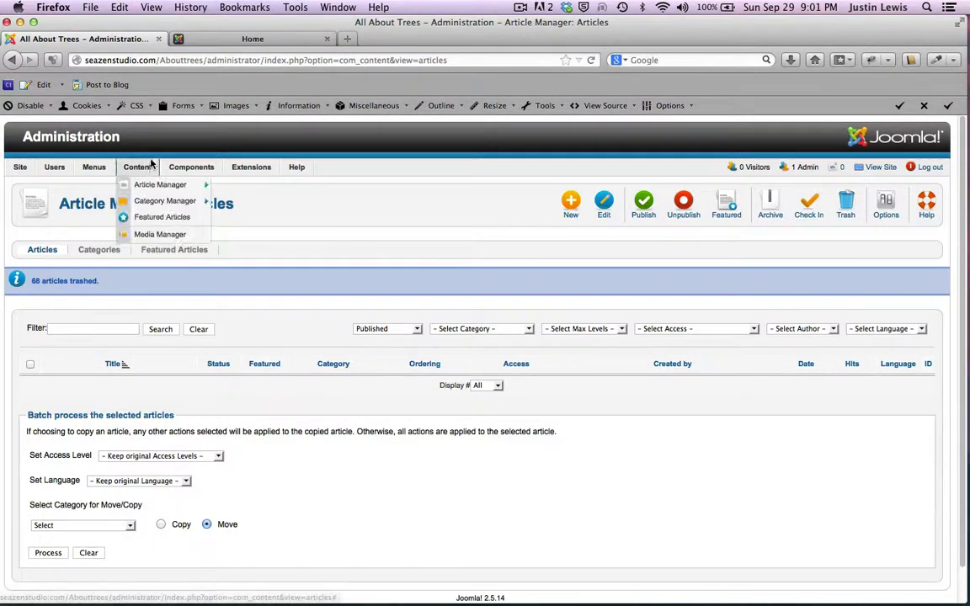
mouse_move(139, 192)
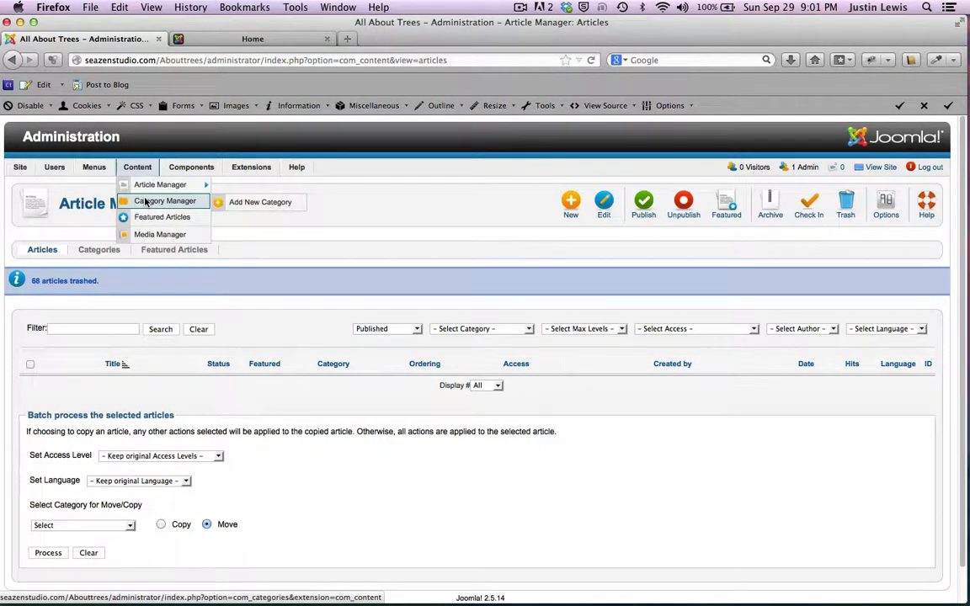
click(96, 255)
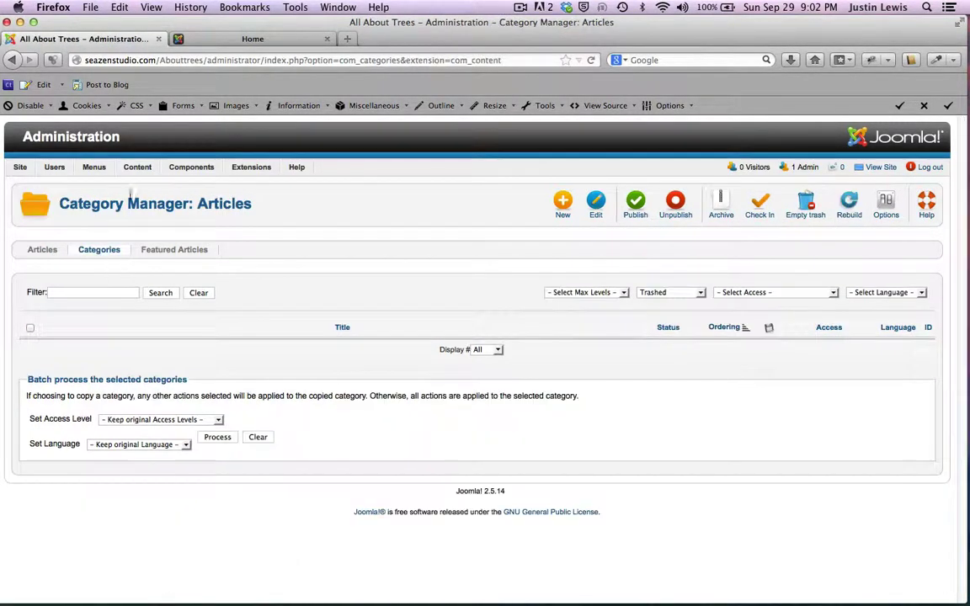
mouse_move(137, 167)
mouse_move(145, 199)
click(699, 292)
click(653, 311)
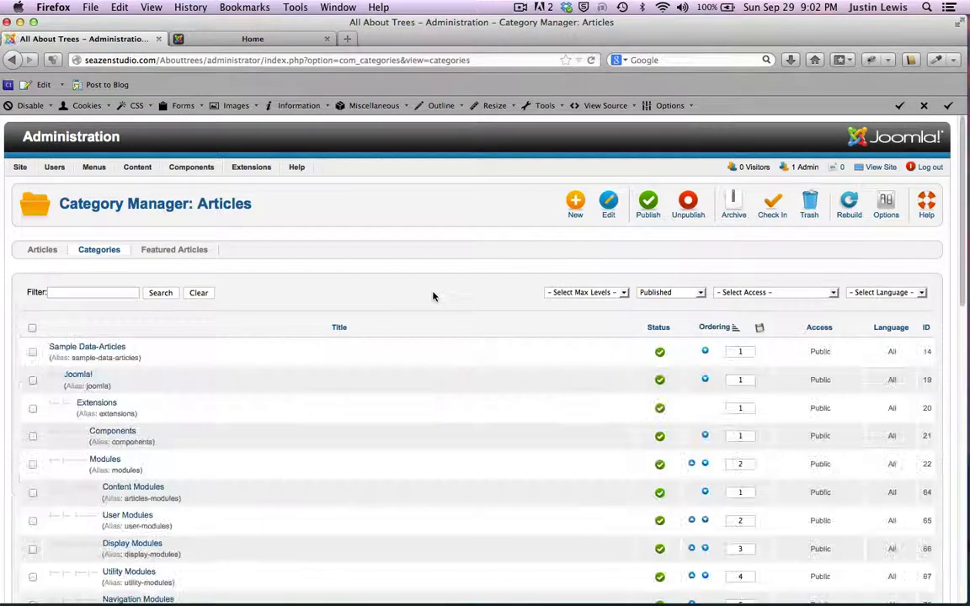
Step: Move all the published categories to the trash and recheck the article and category lists
scroll(434, 296, down, 10)
scroll(434, 295, down, 3)
scroll(432, 297, up, 15)
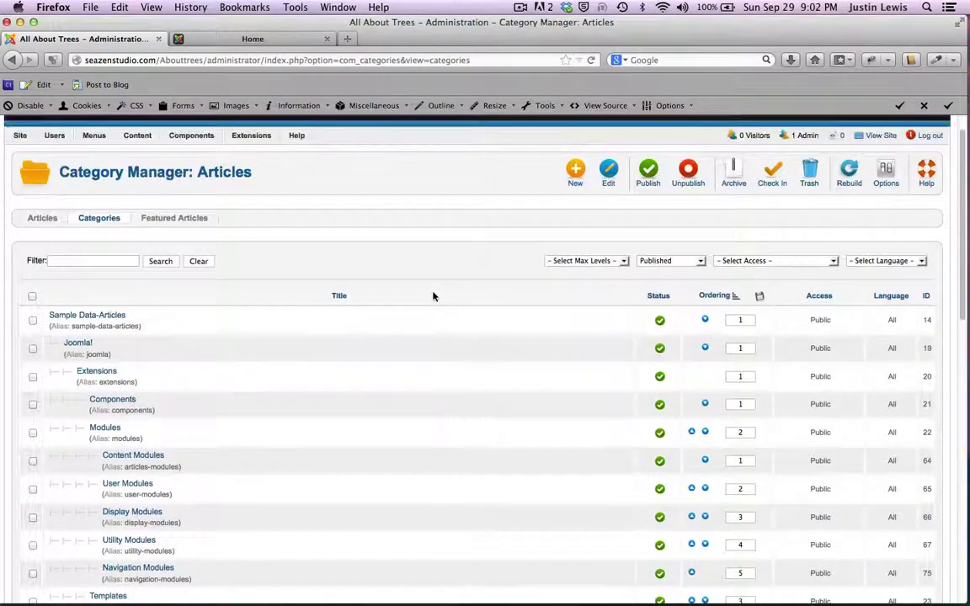
click(33, 297)
scroll(223, 417, down, 7)
scroll(225, 419, down, 1)
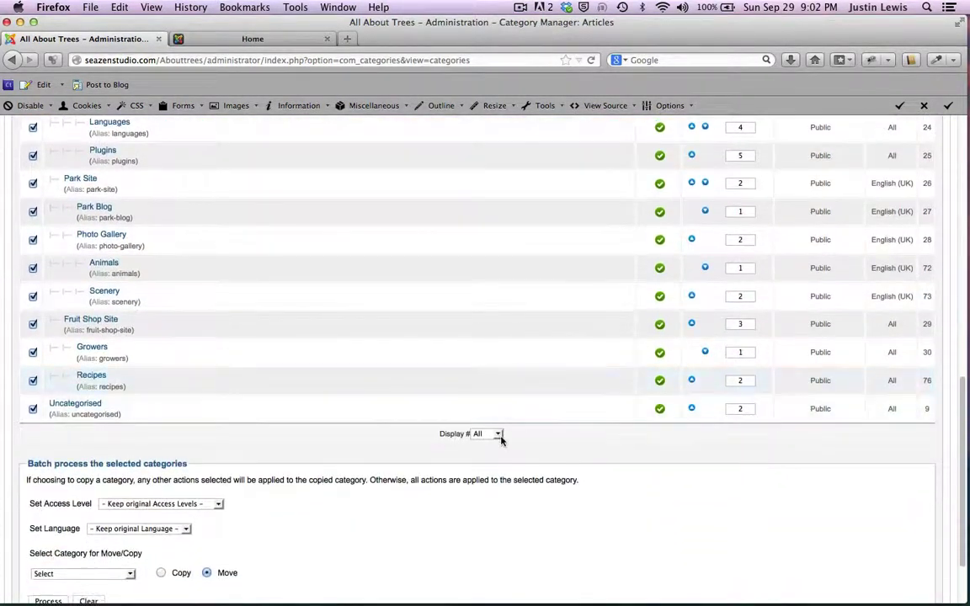
click(498, 435)
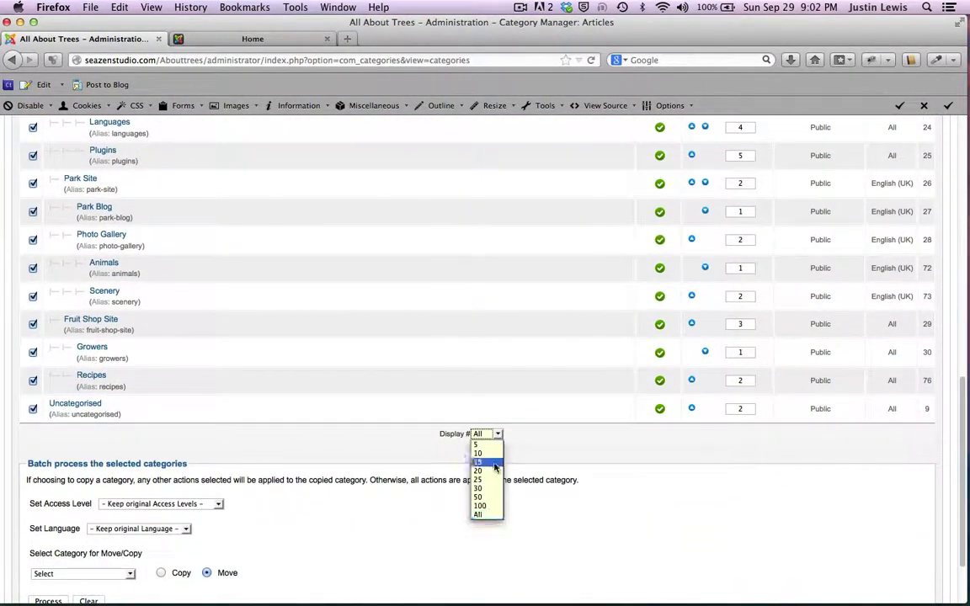
click(403, 454)
scroll(286, 305, up, 15)
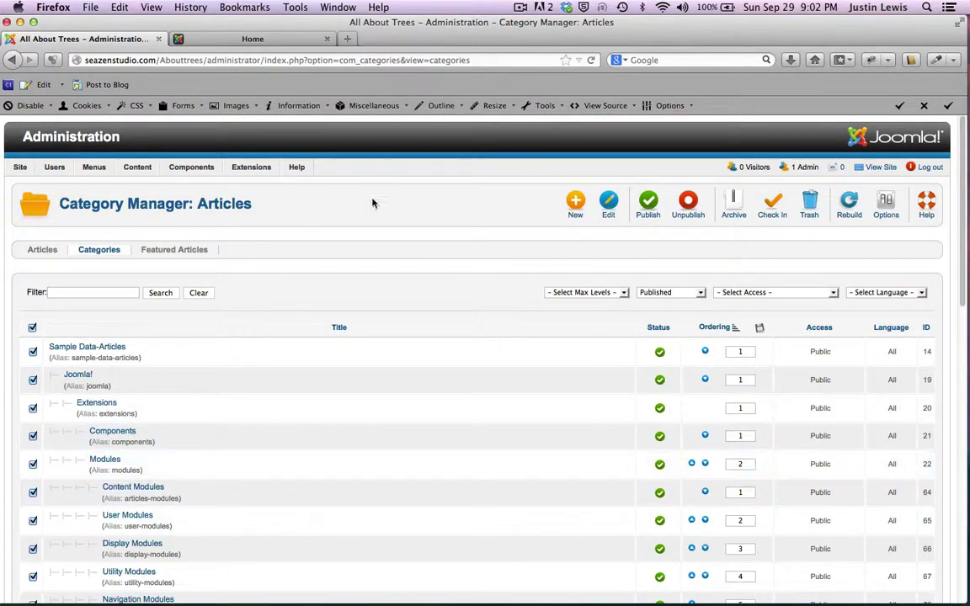
scroll(396, 283, down, 20)
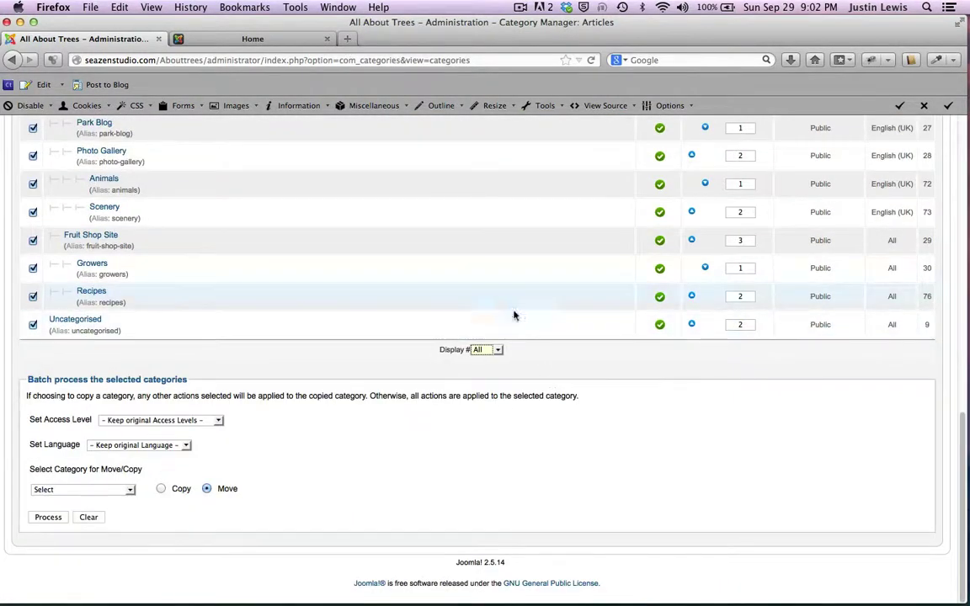
scroll(514, 317, up, 18)
scroll(514, 338, up, 2)
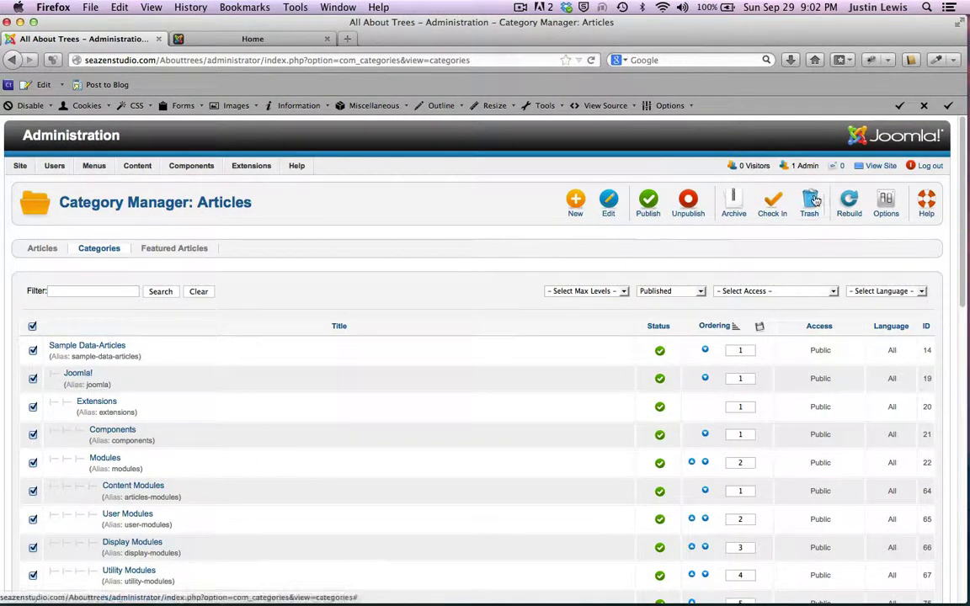
click(785, 201)
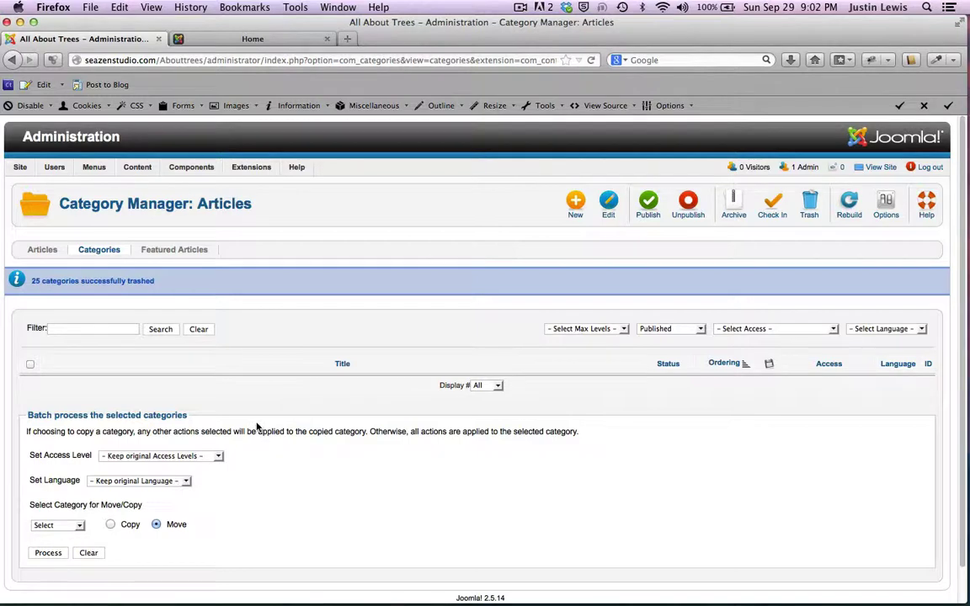
click(31, 251)
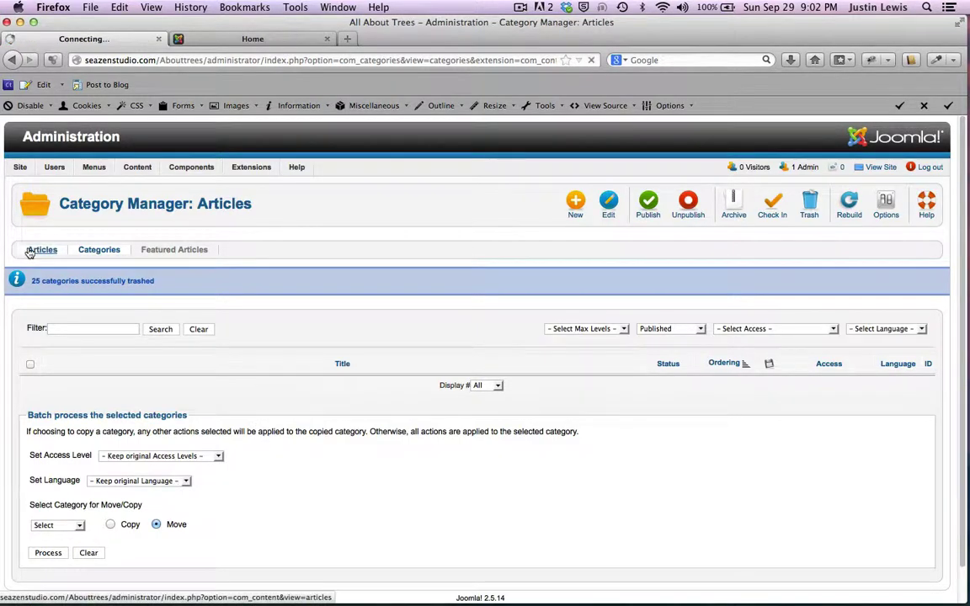
click(89, 251)
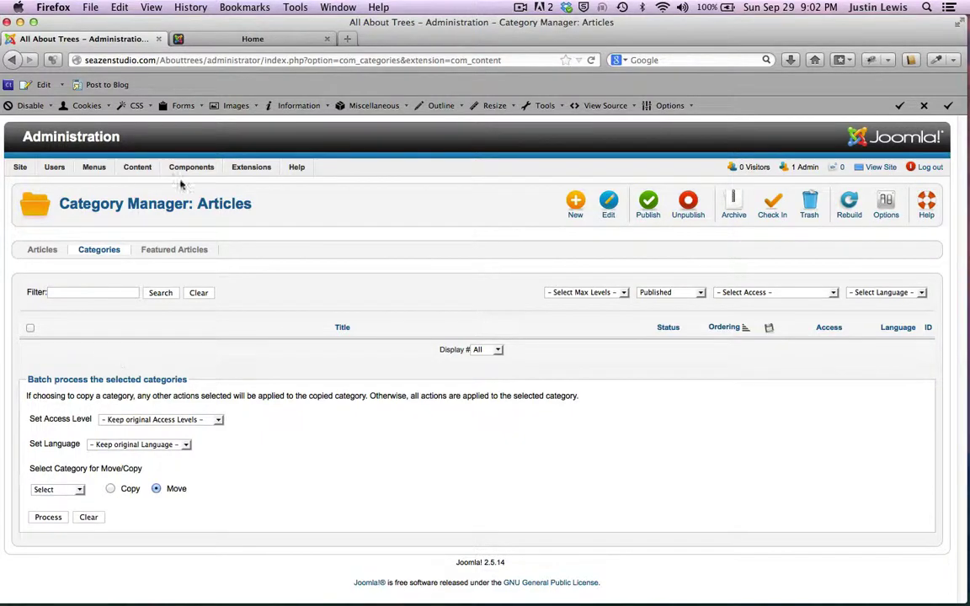
Step: Open the Module Manager and move all the published site modules to the trash
mouse_move(253, 168)
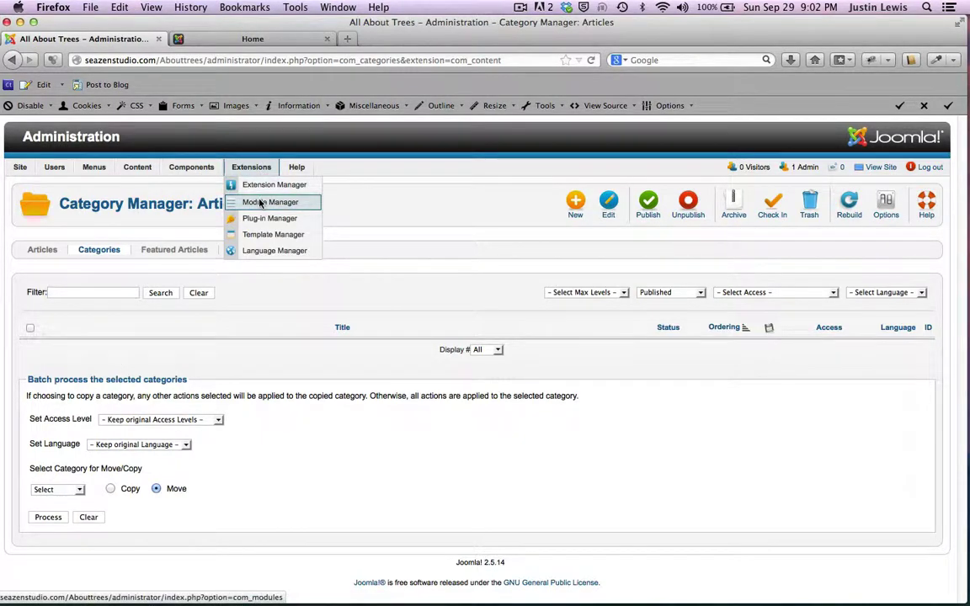
click(260, 203)
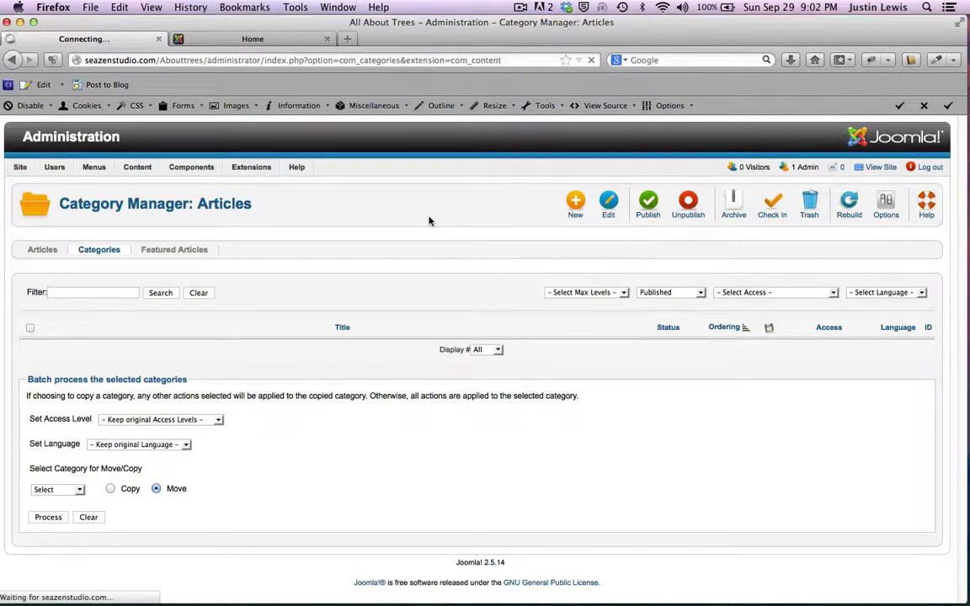
scroll(342, 458, down, 10)
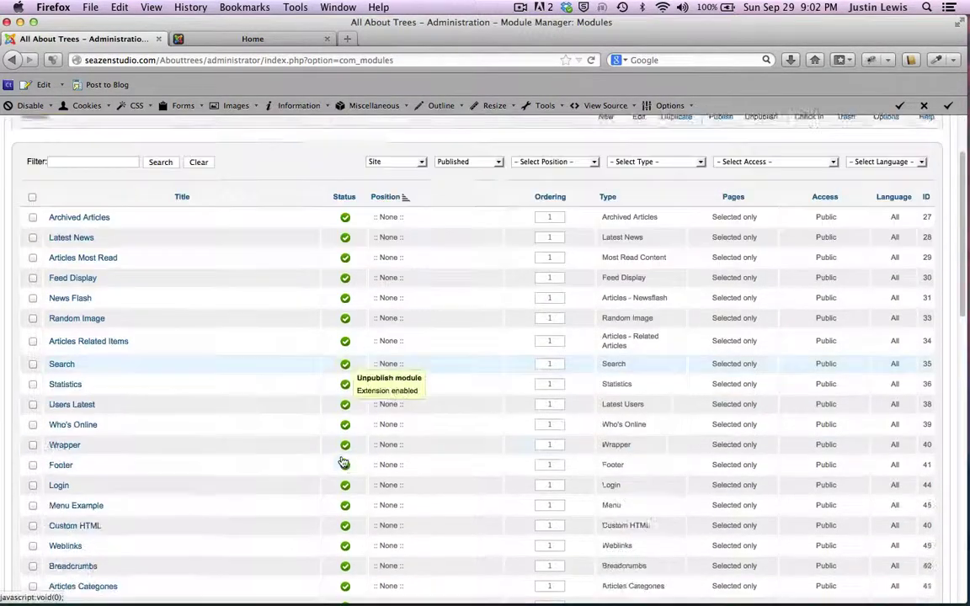
scroll(253, 465, down, 2)
scroll(226, 468, down, 5)
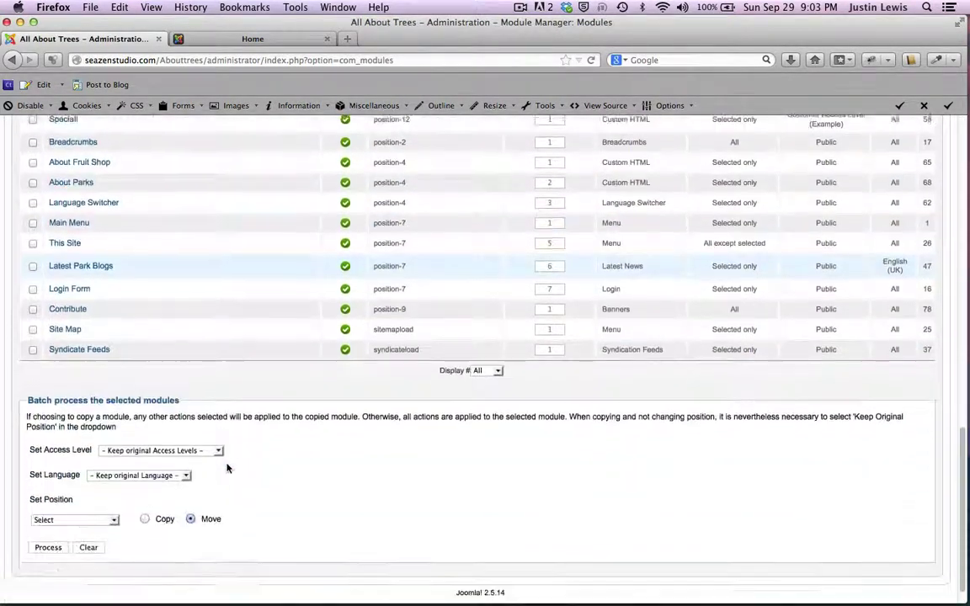
scroll(227, 468, up, 20)
scroll(227, 468, up, 3)
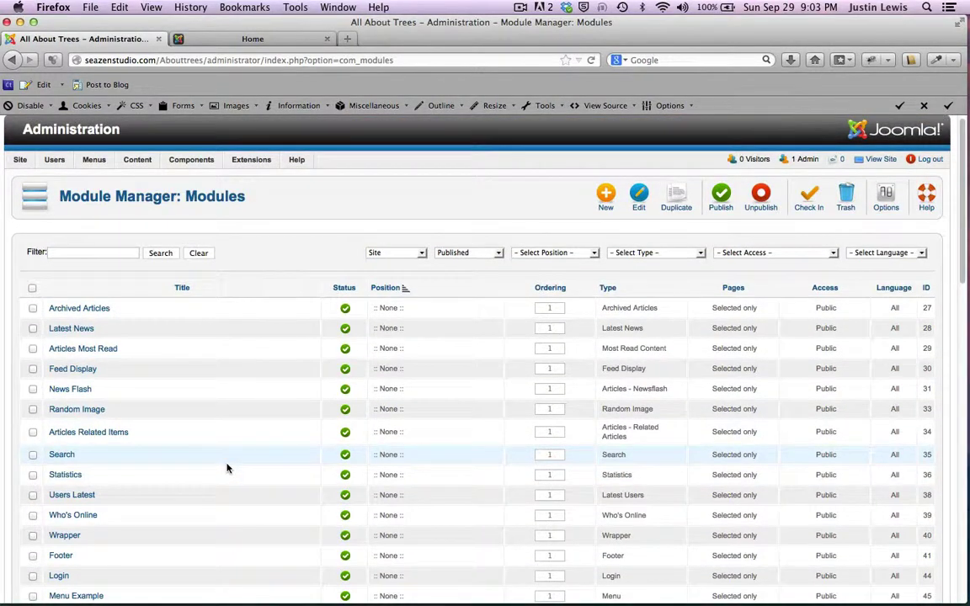
click(32, 288)
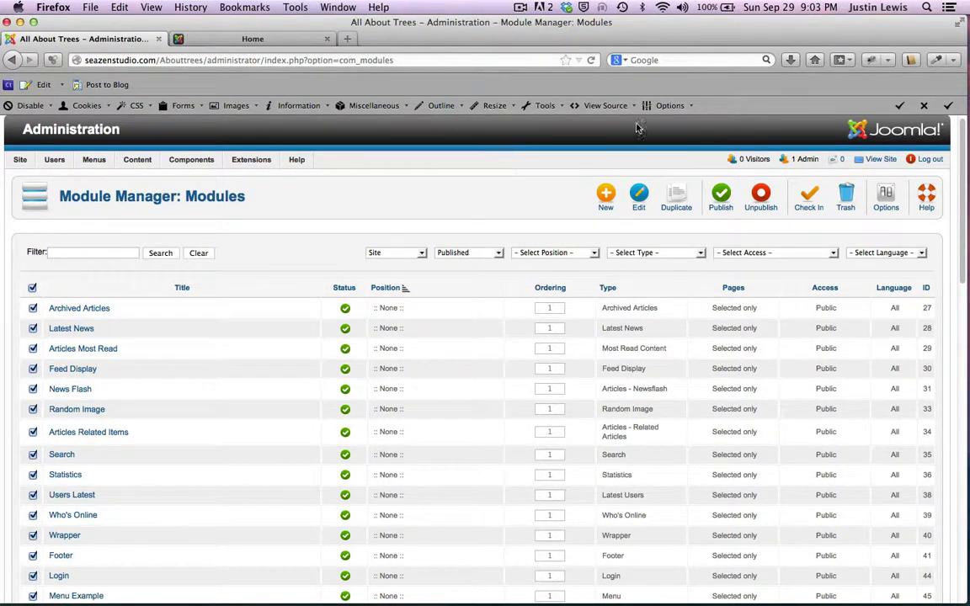
click(760, 193)
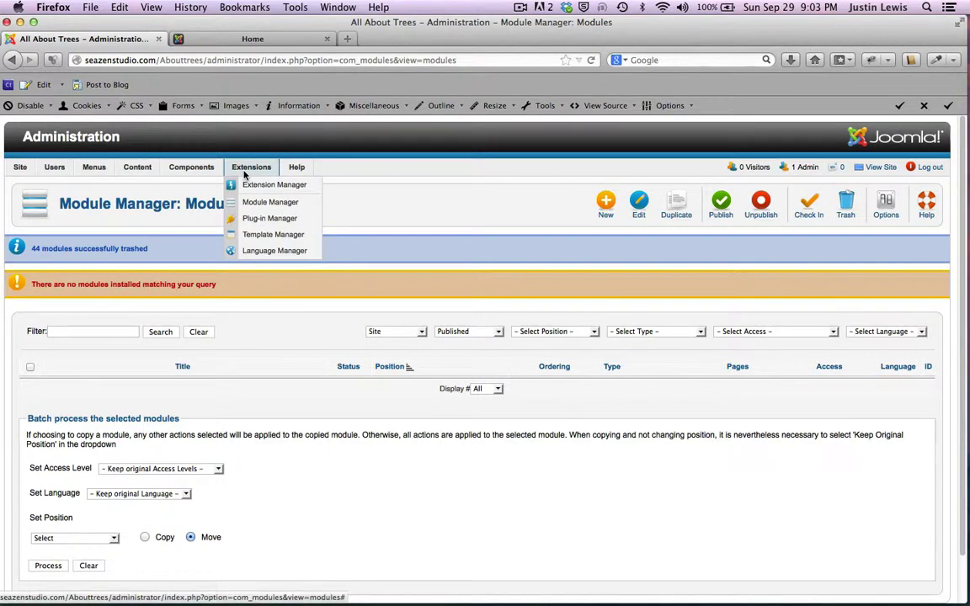
Step: Open the Menu Manager and compare its Main Menu with the This Site menu on the public home page
mouse_move(143, 180)
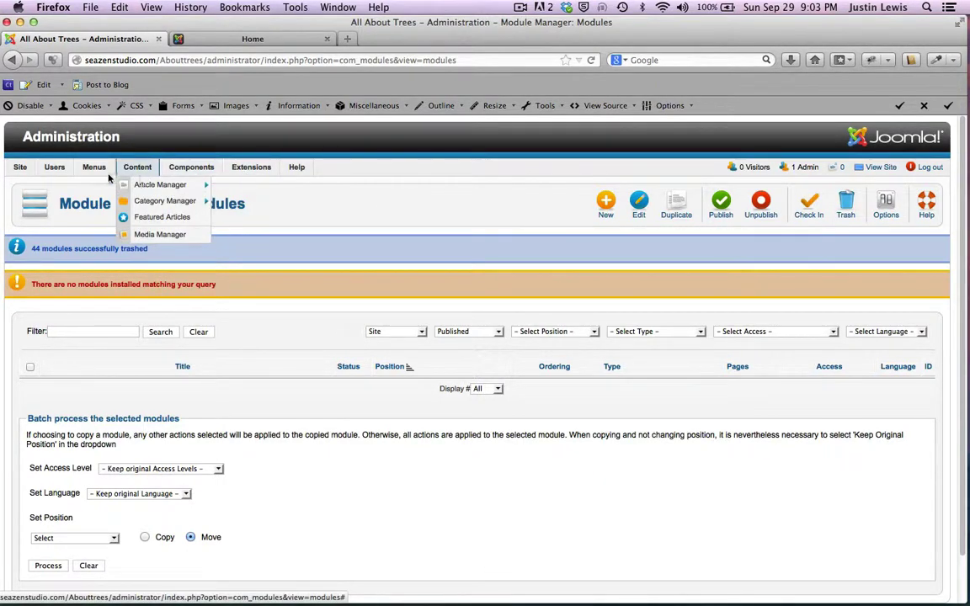
mouse_move(94, 174)
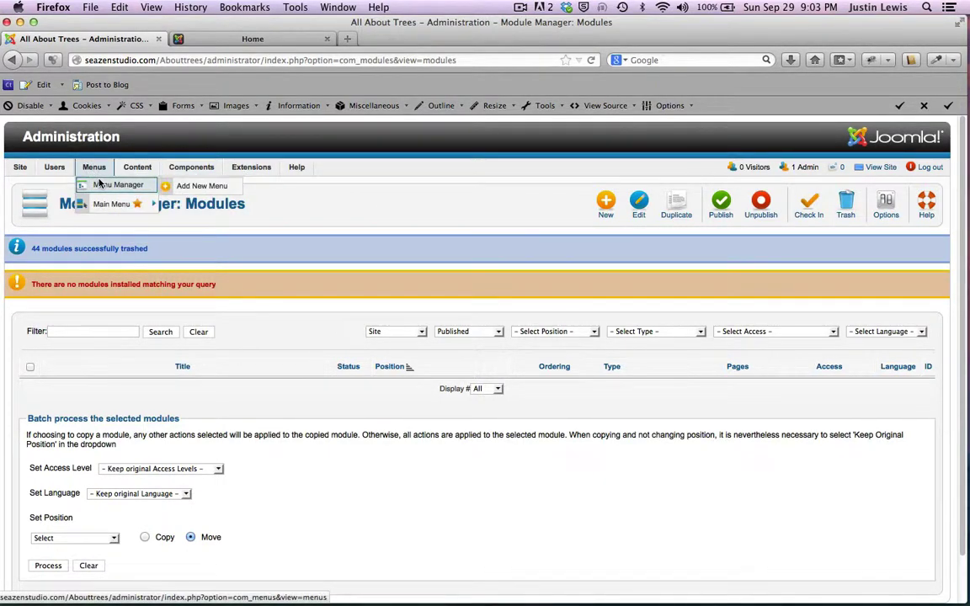
click(99, 183)
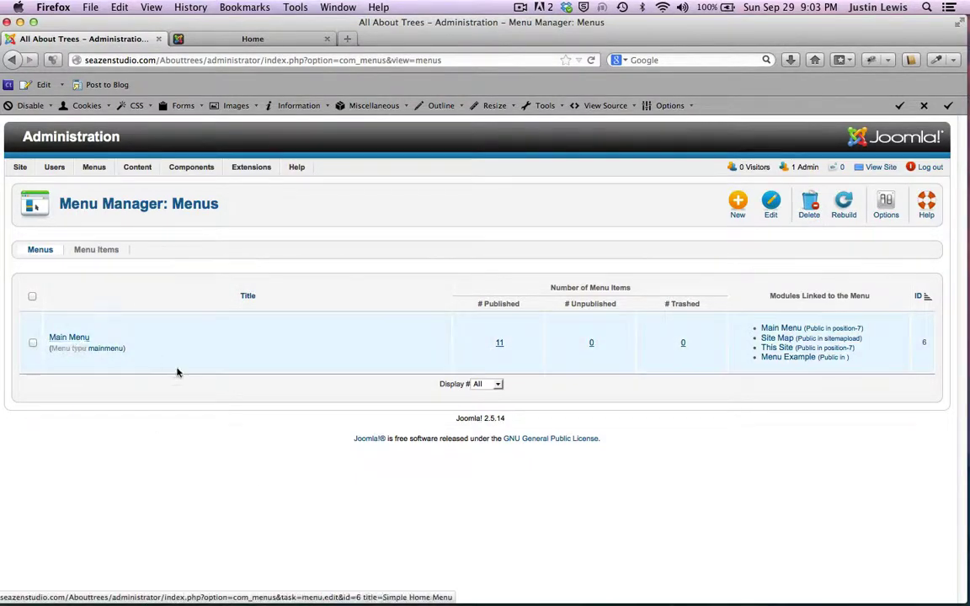
click(226, 39)
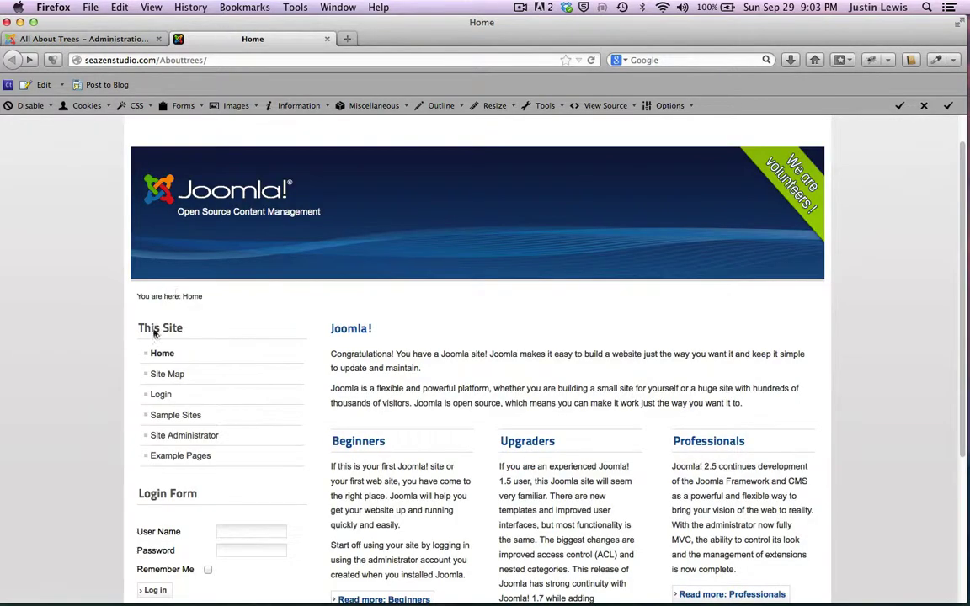
click(65, 38)
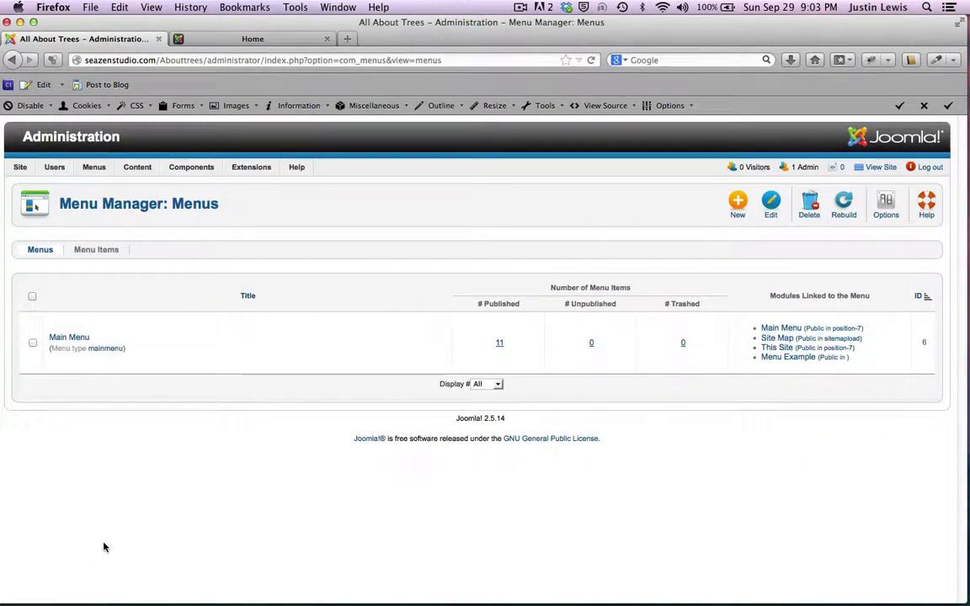
Step: Open the Main Menu's item list and compare its entries with the links shown on the public home page
click(60, 341)
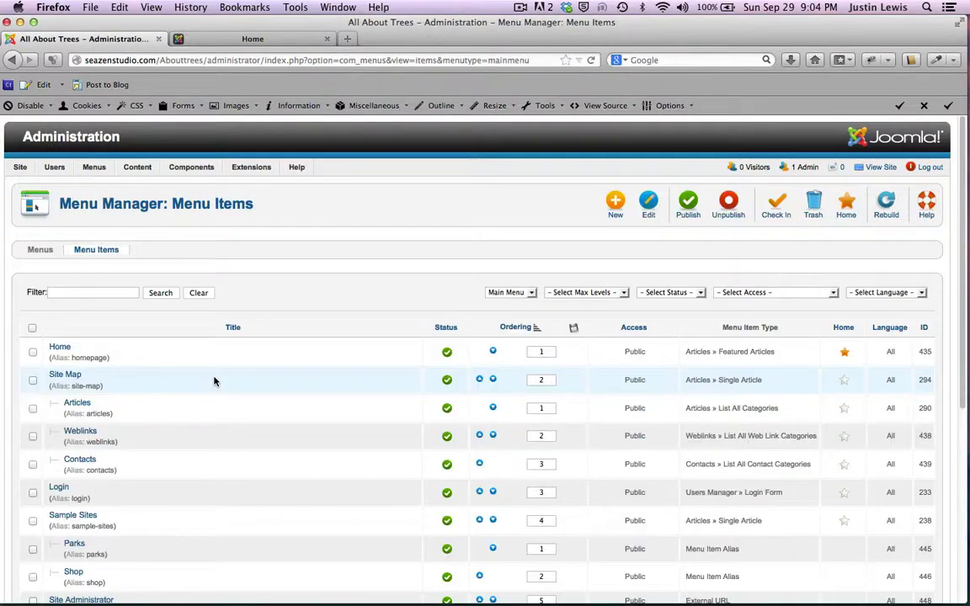
scroll(214, 381, down, 5)
scroll(214, 379, up, 3)
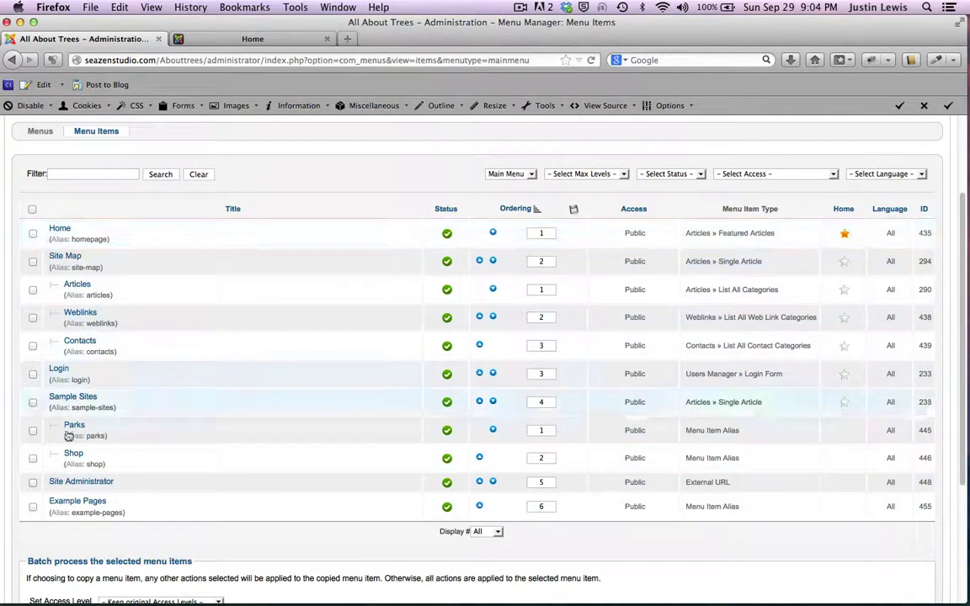
click(206, 34)
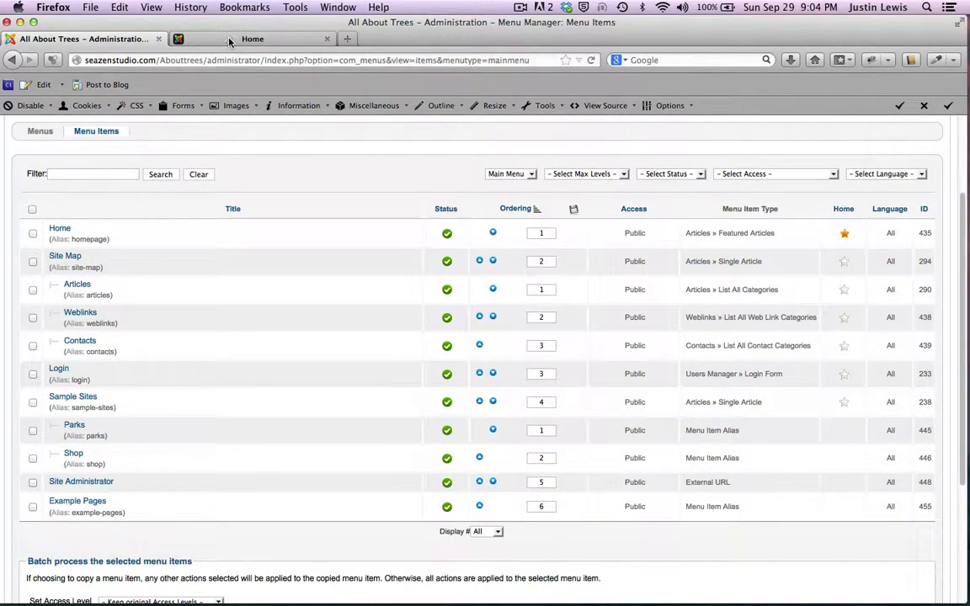
scroll(147, 353, down, 1)
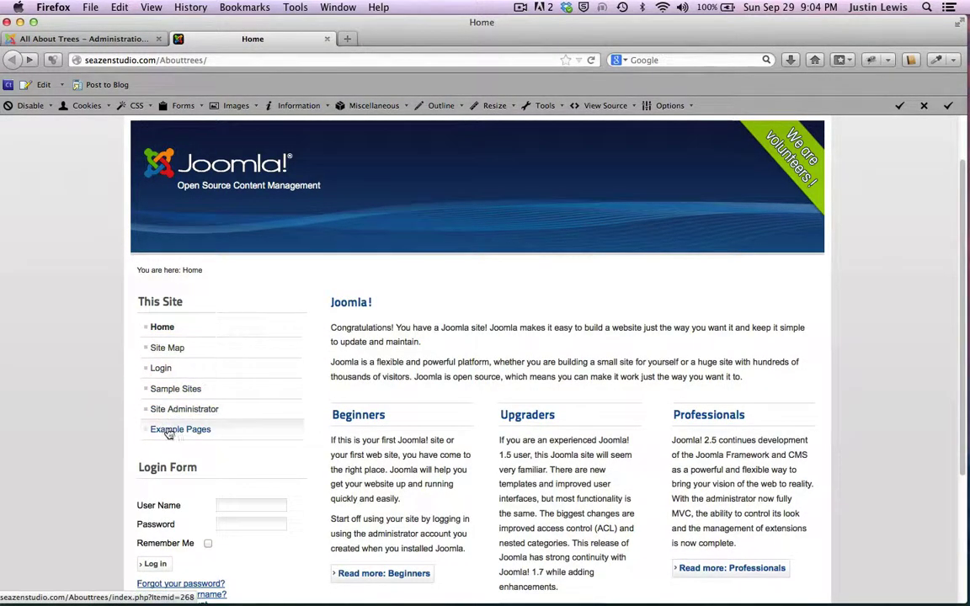
click(106, 36)
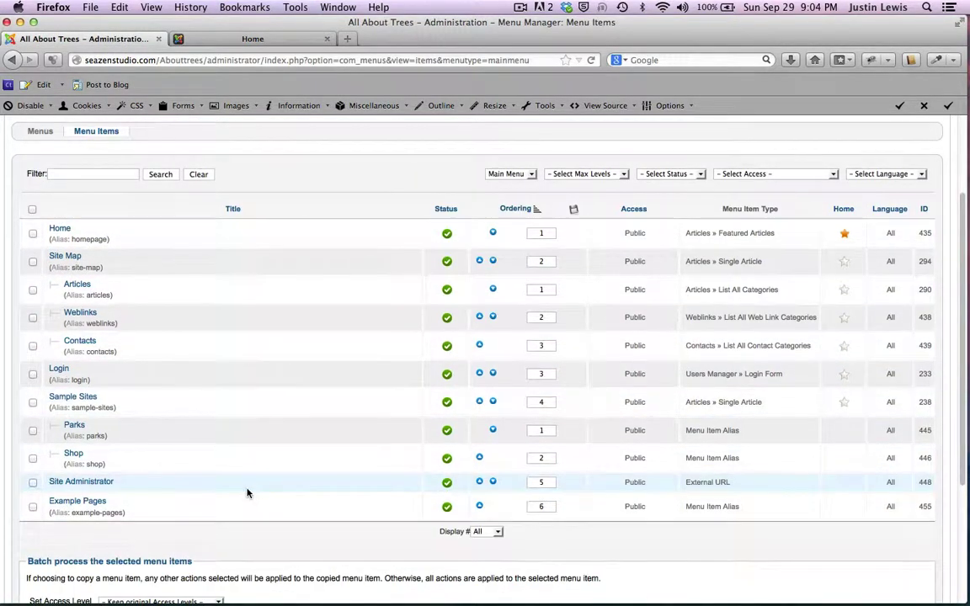
Step: Move all the Main Menu items to the trash and return to the public home page
scroll(249, 493, up, 3)
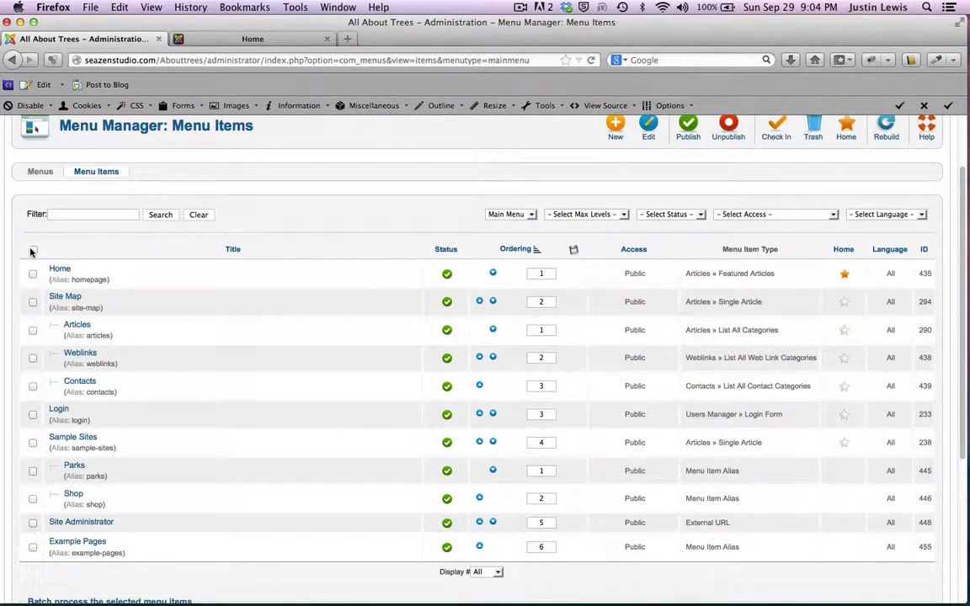
click(31, 251)
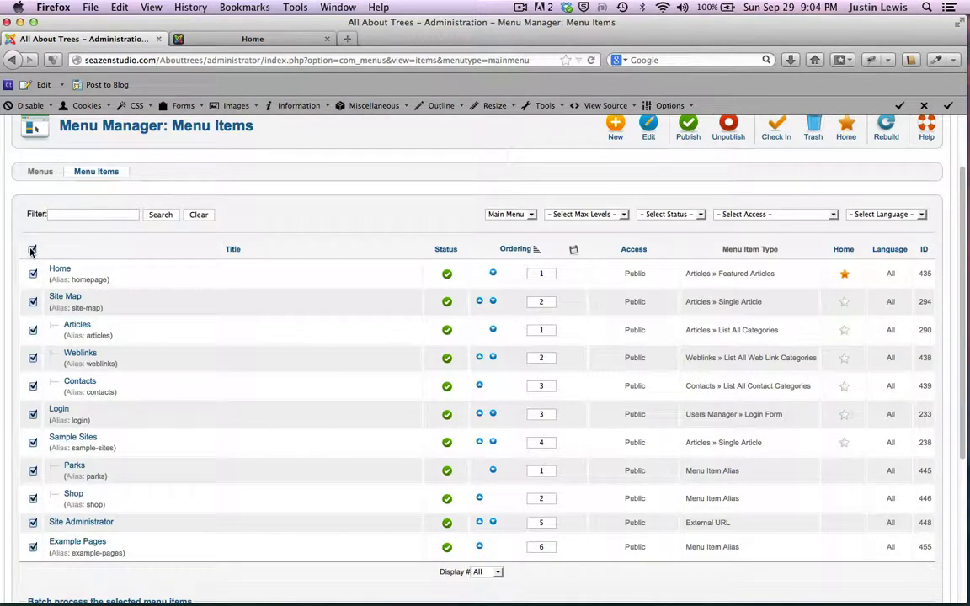
scroll(448, 381, up, 2)
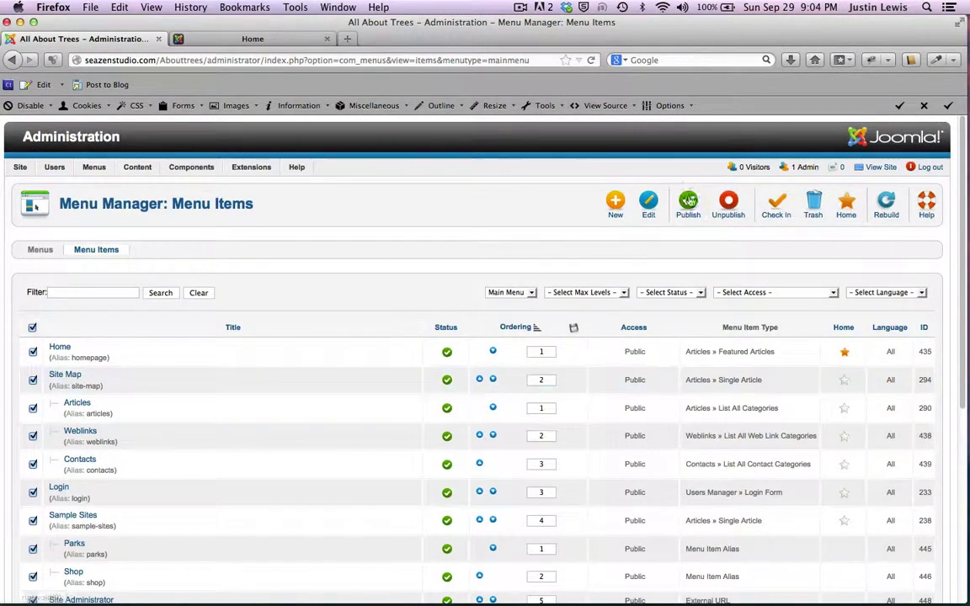
click(733, 192)
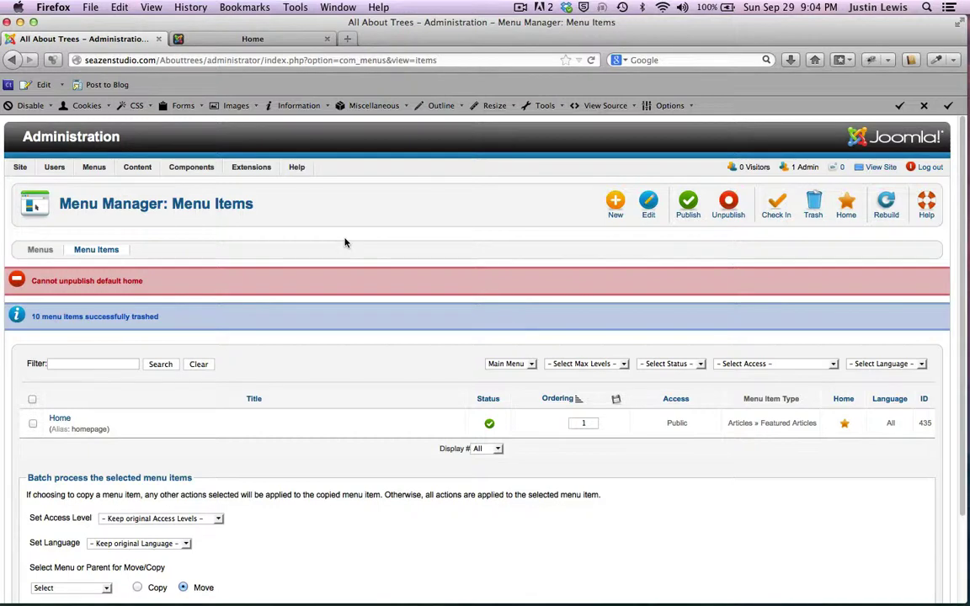
click(264, 38)
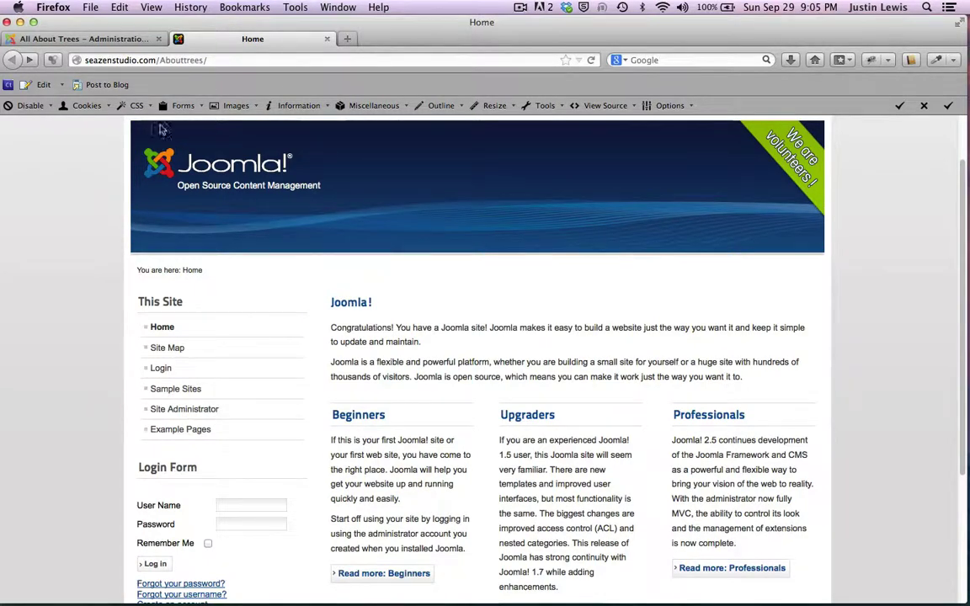
Step: Close the outdated public home page, reopen the live site from the administration, and check the whole page for leftover sample content
key(super+w)
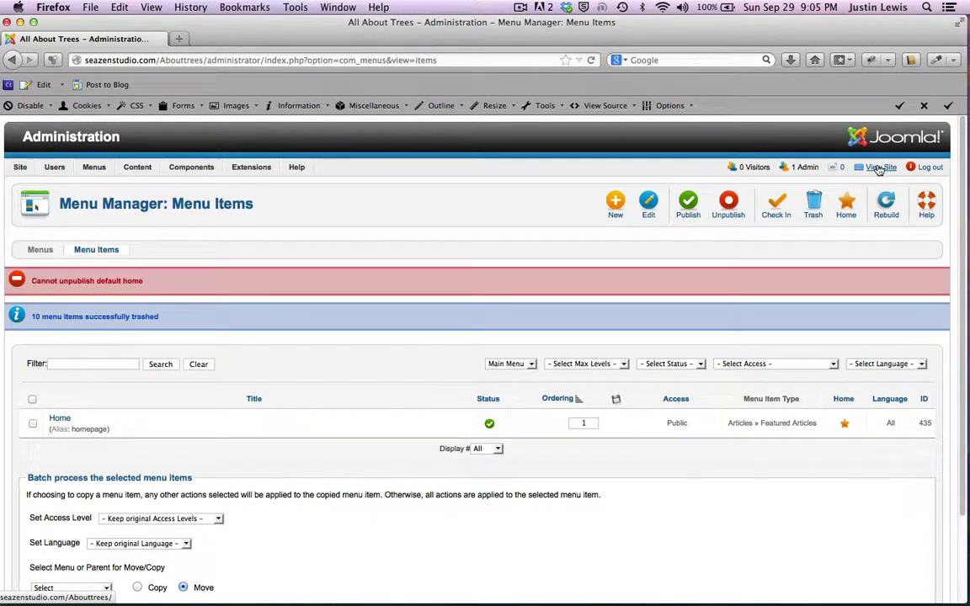
click(880, 168)
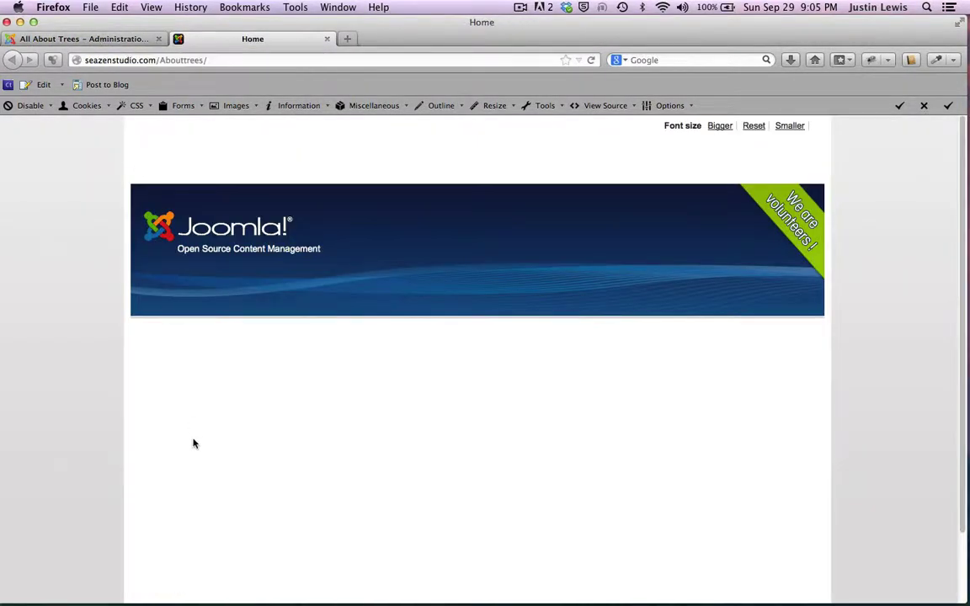
scroll(193, 444, down, 2)
scroll(193, 444, up, 2)
scroll(6, 403, down, 2)
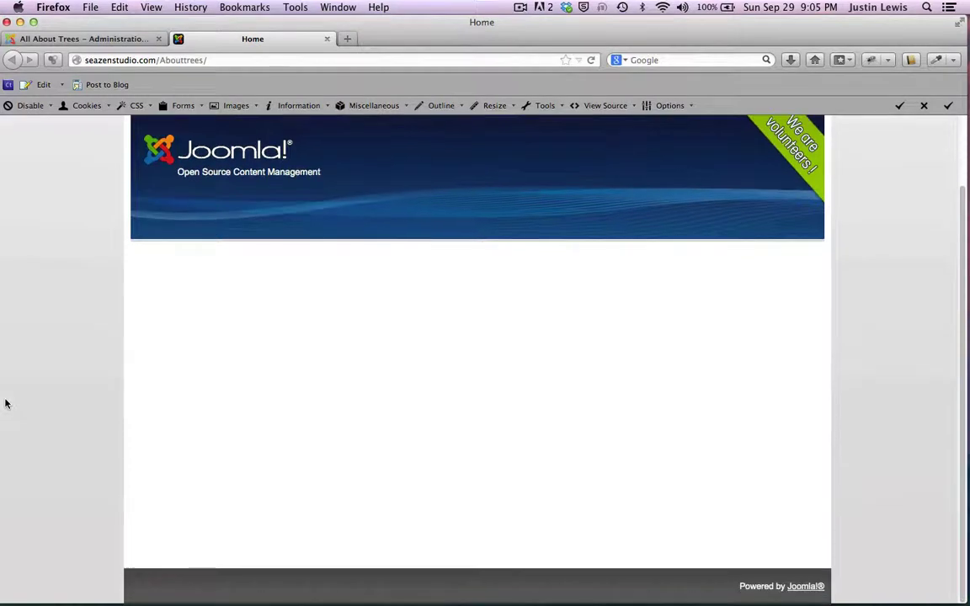
scroll(5, 405, up, 2)
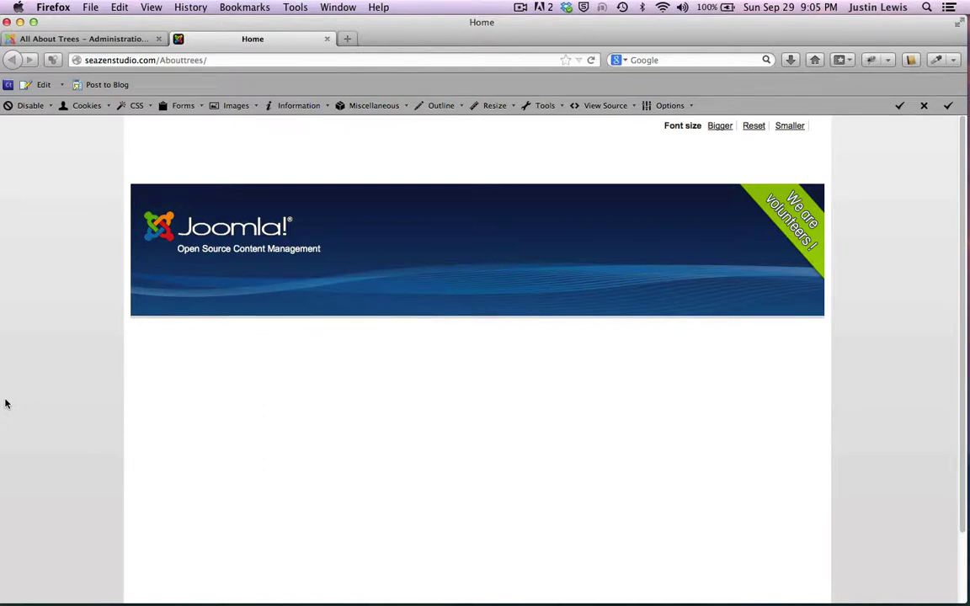
Step: Return to the administration and open the Main Menu's item list through the Menu Manager to check its remaining entries
click(69, 43)
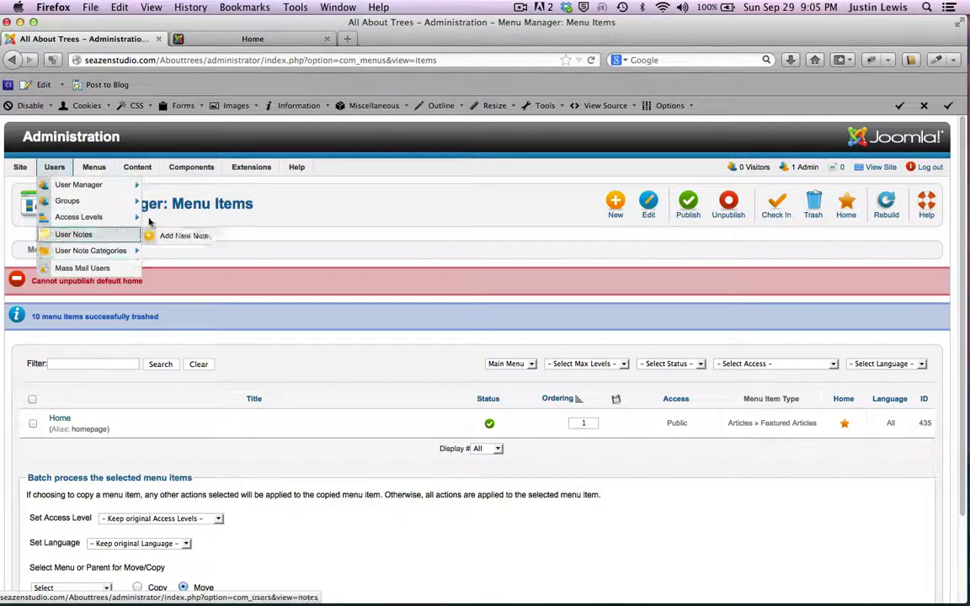
mouse_move(192, 167)
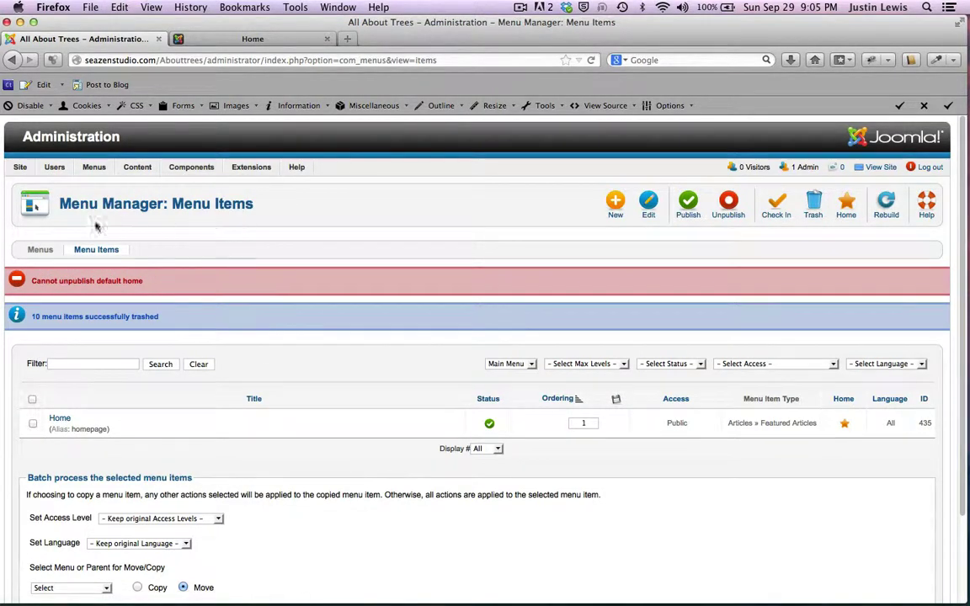
mouse_move(135, 169)
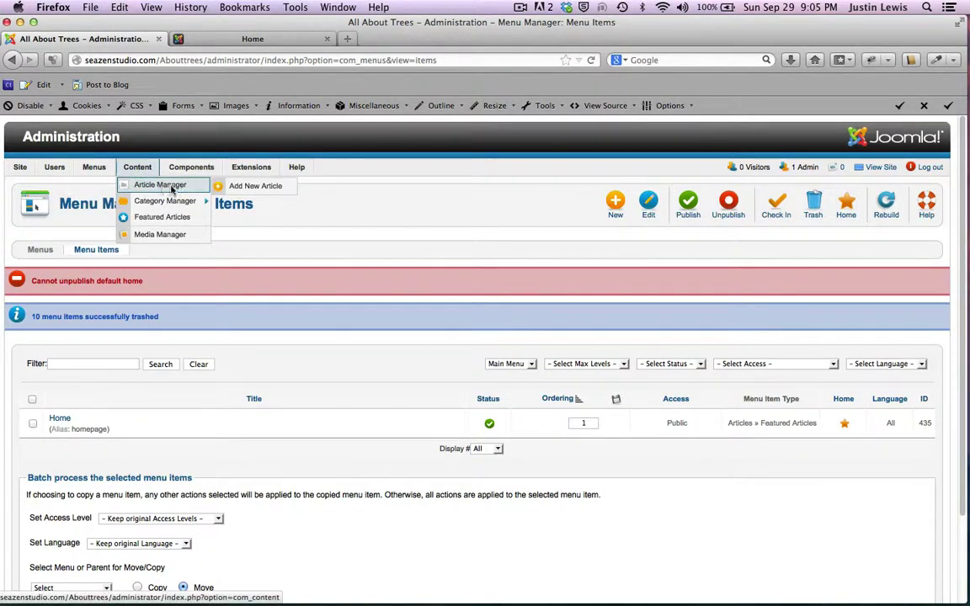
mouse_move(125, 201)
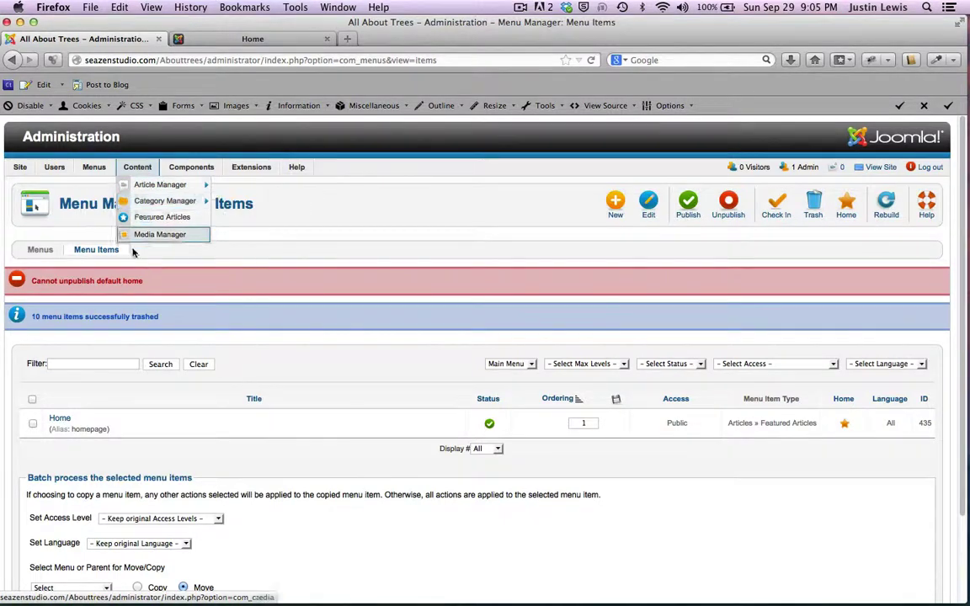
mouse_move(245, 173)
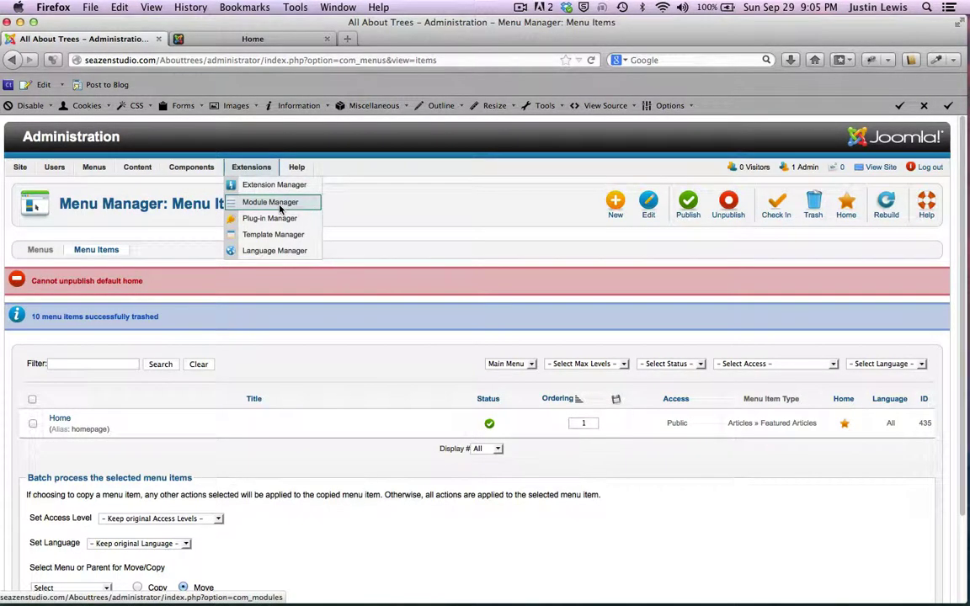
mouse_move(97, 174)
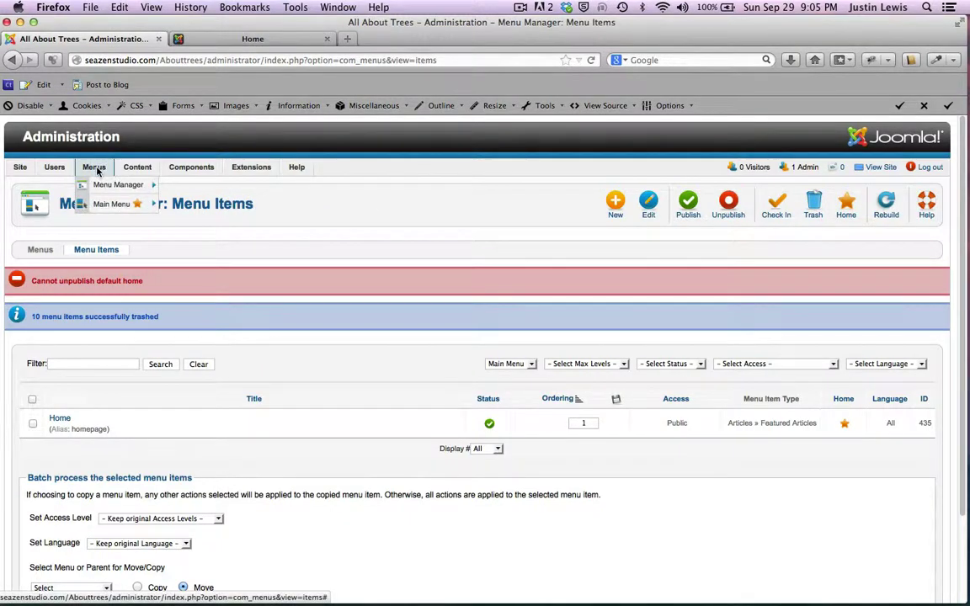
click(104, 186)
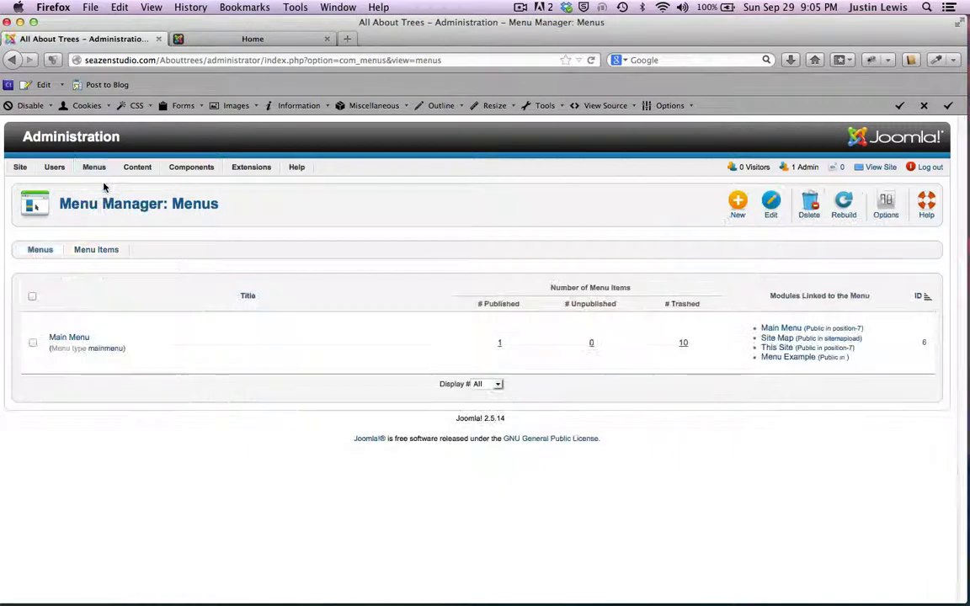
click(66, 337)
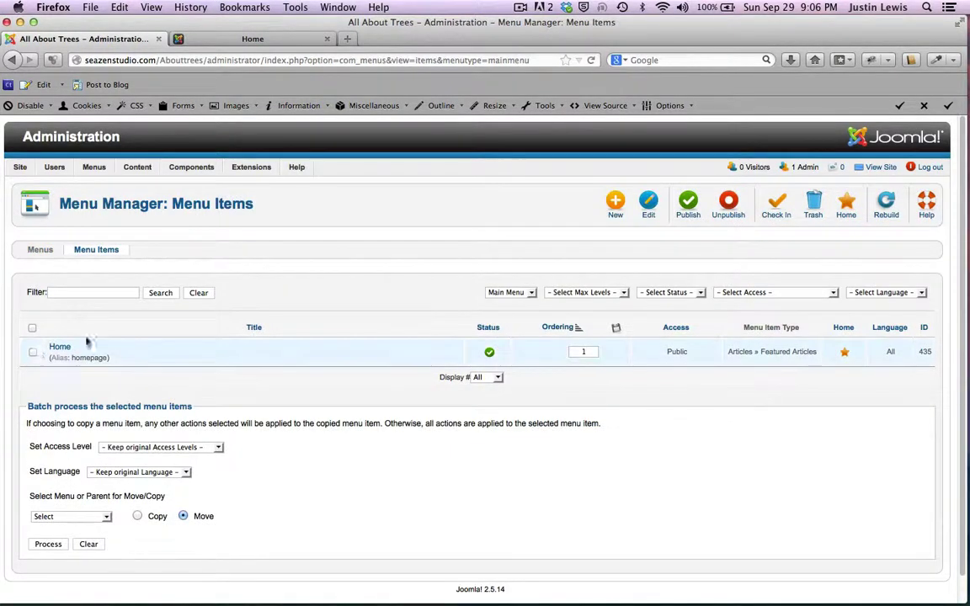
Step: Switch back to the public home page and look over the cleared layout from header to footer
click(256, 38)
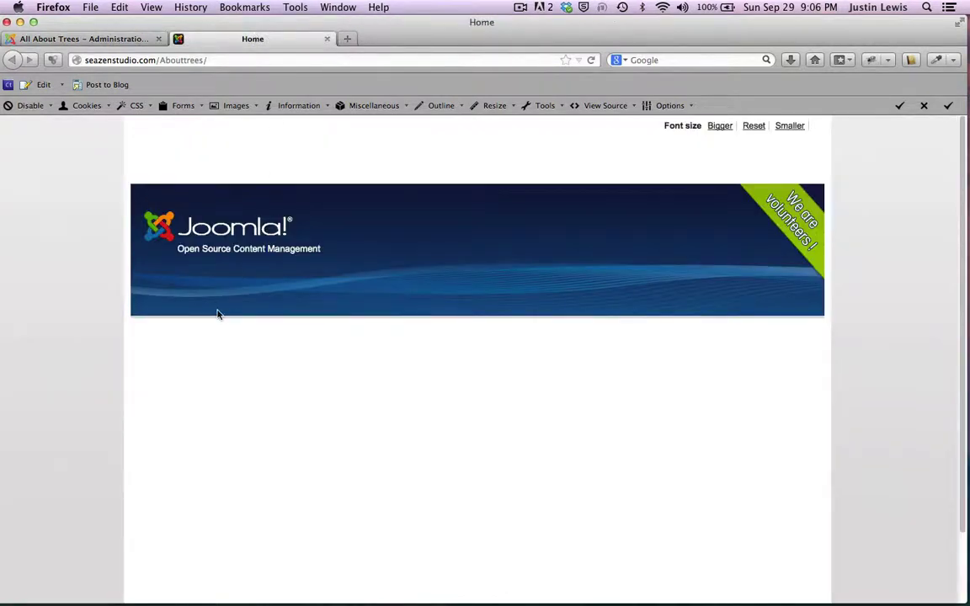
scroll(217, 314, down, 2)
scroll(217, 314, up, 2)
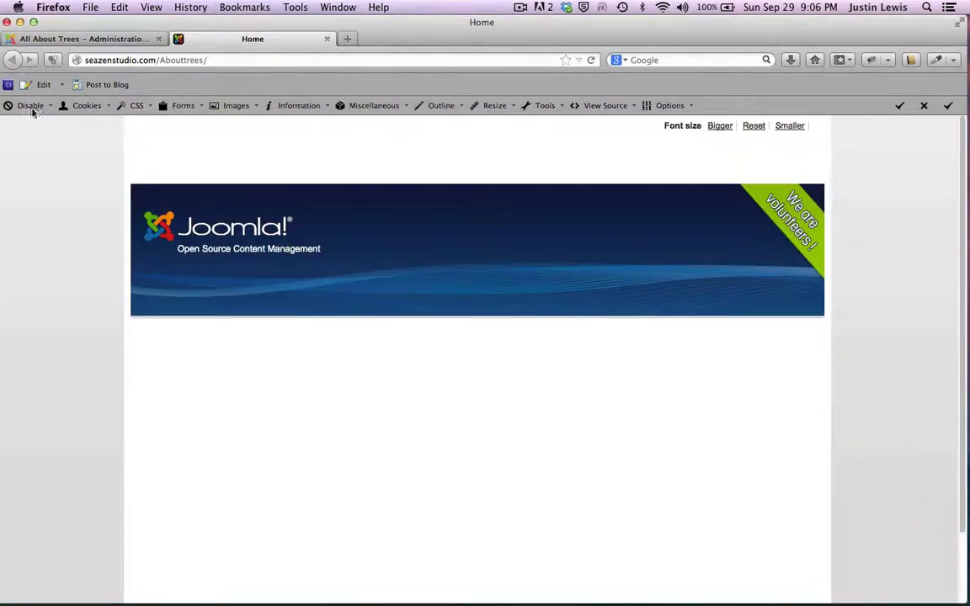